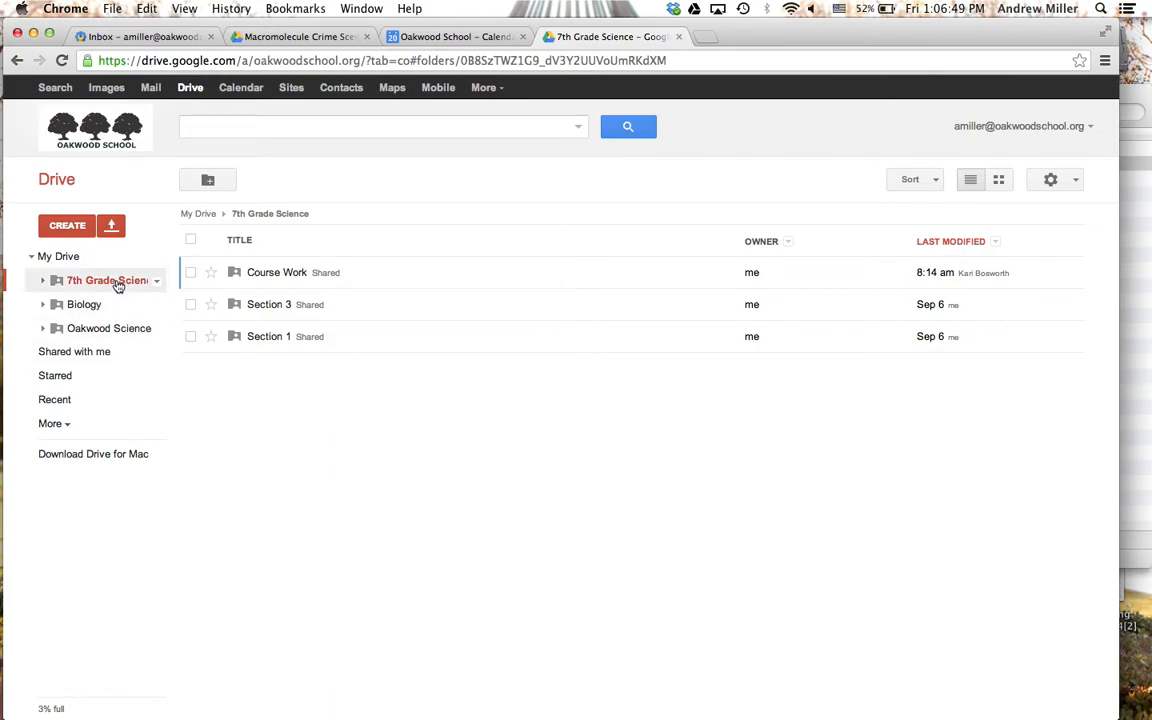
- Open the Airplane Data Chart & Graph spreadsheet from 7th Grade Science > Course Work > Unit 1 Ecology > Scientific Method > Airplane Lab Folder
left_click(41, 282)
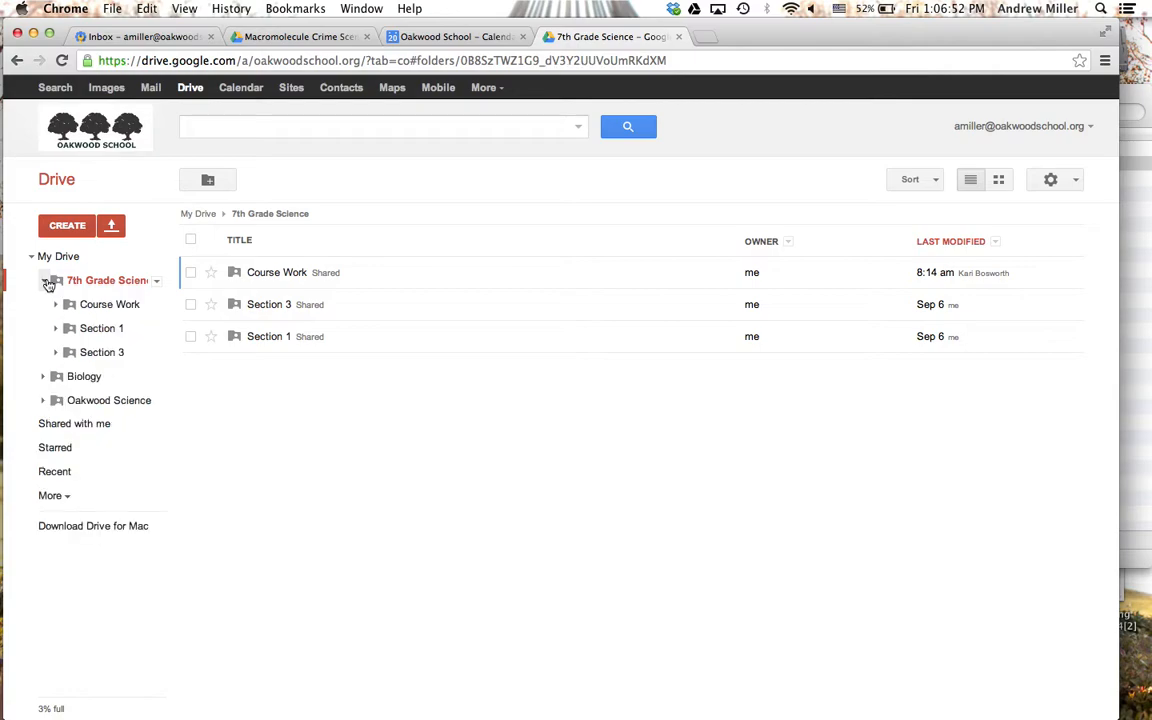
left_click(92, 304)
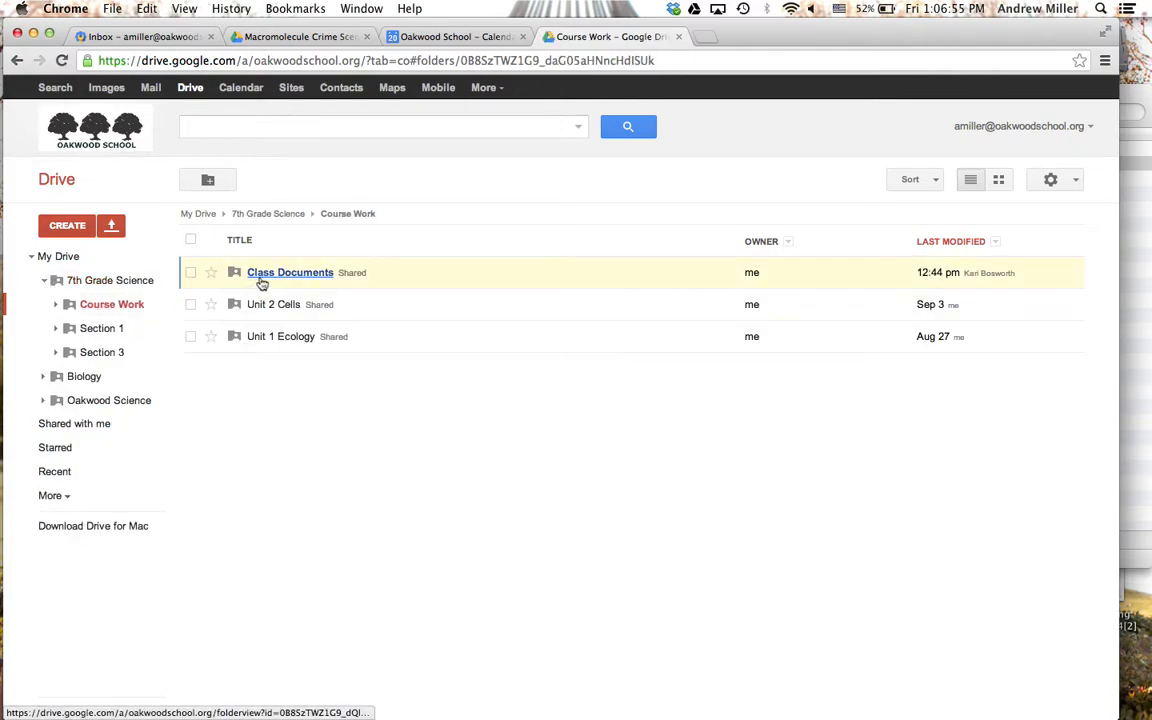
left_click(265, 338)
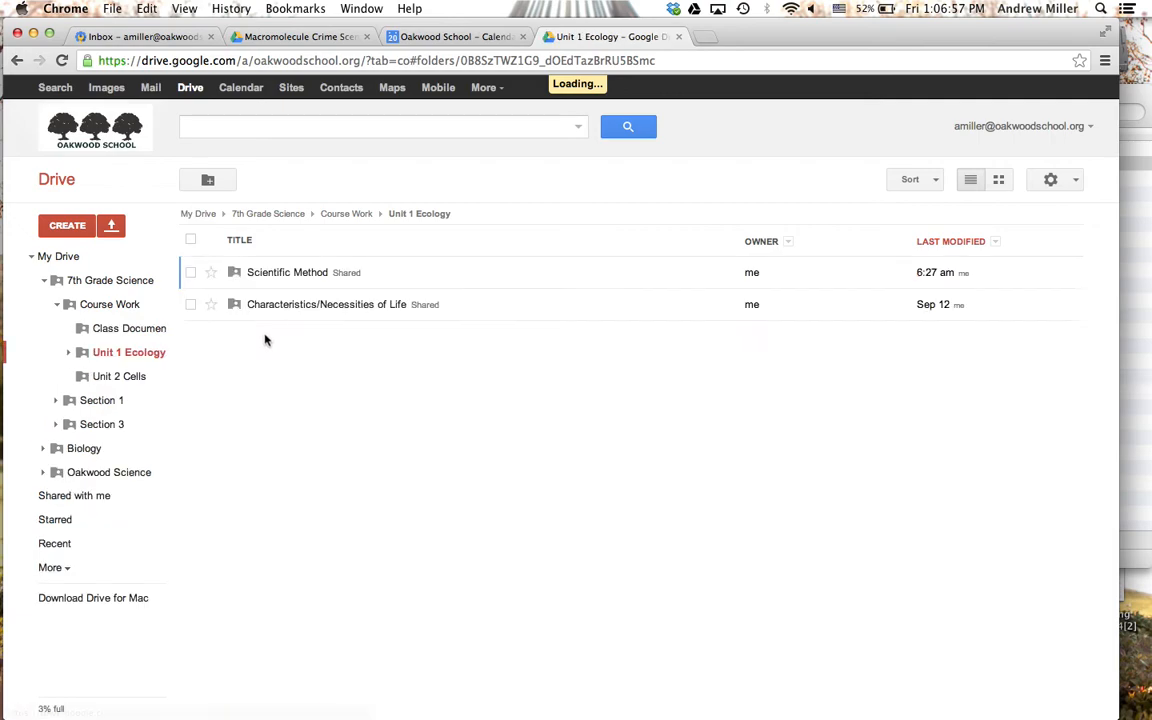
left_click(283, 287)
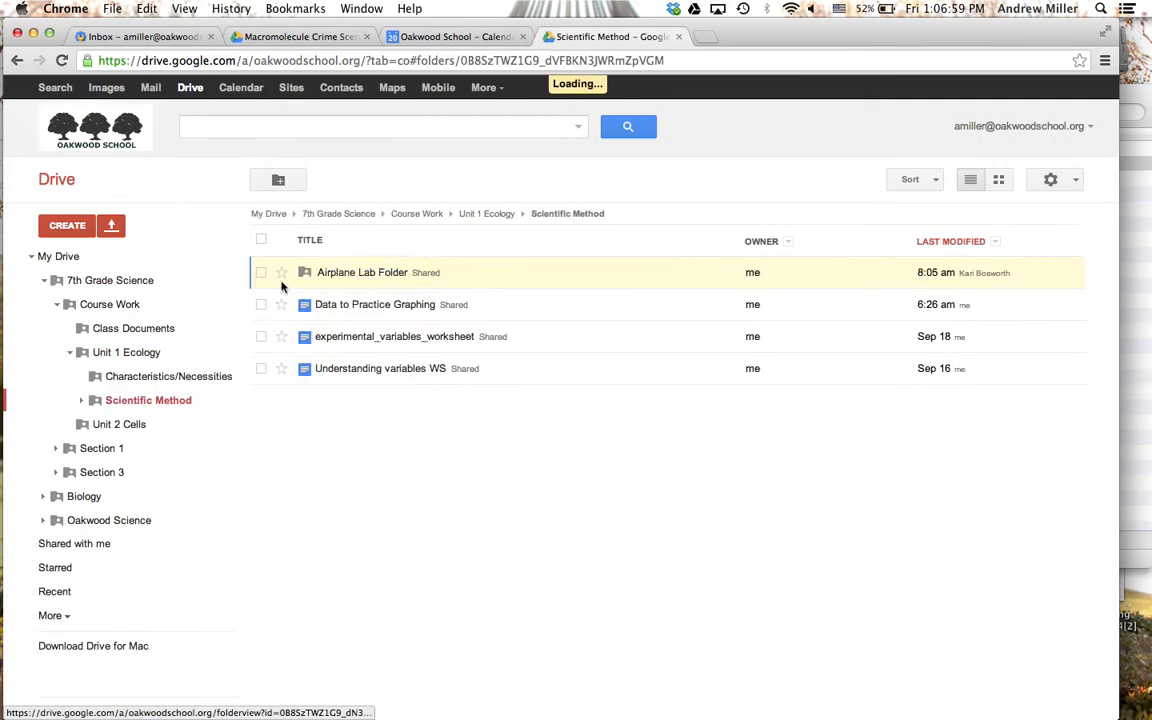
left_click(379, 280)
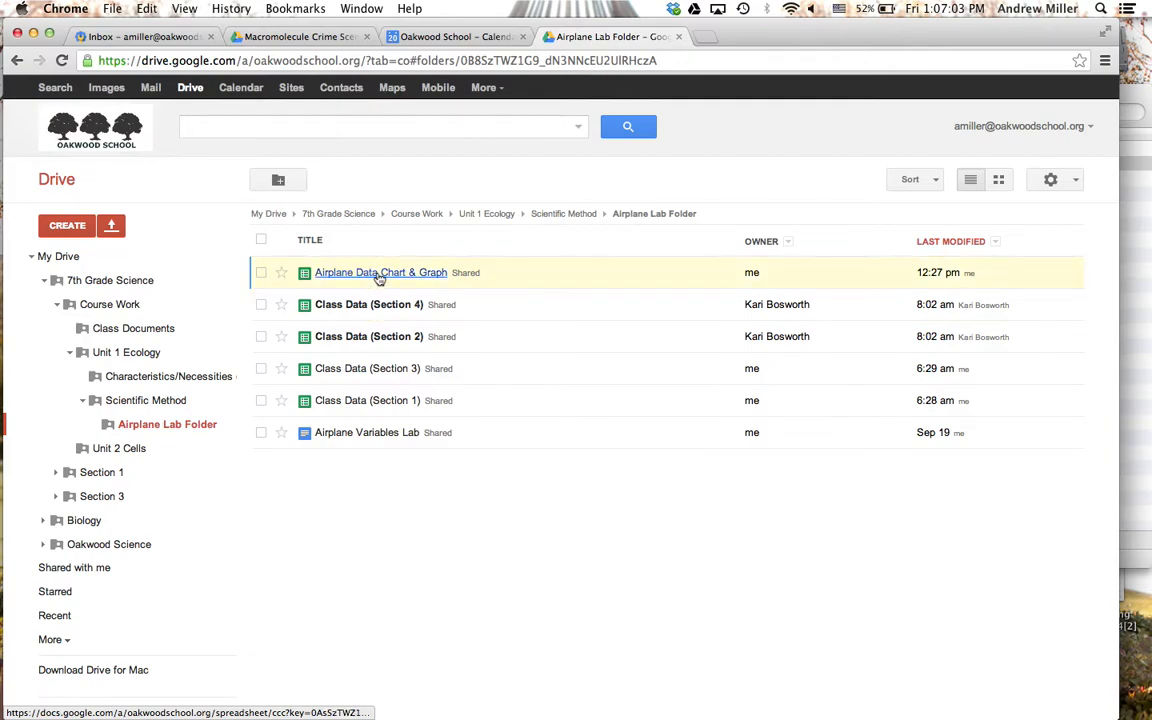
left_click(379, 279)
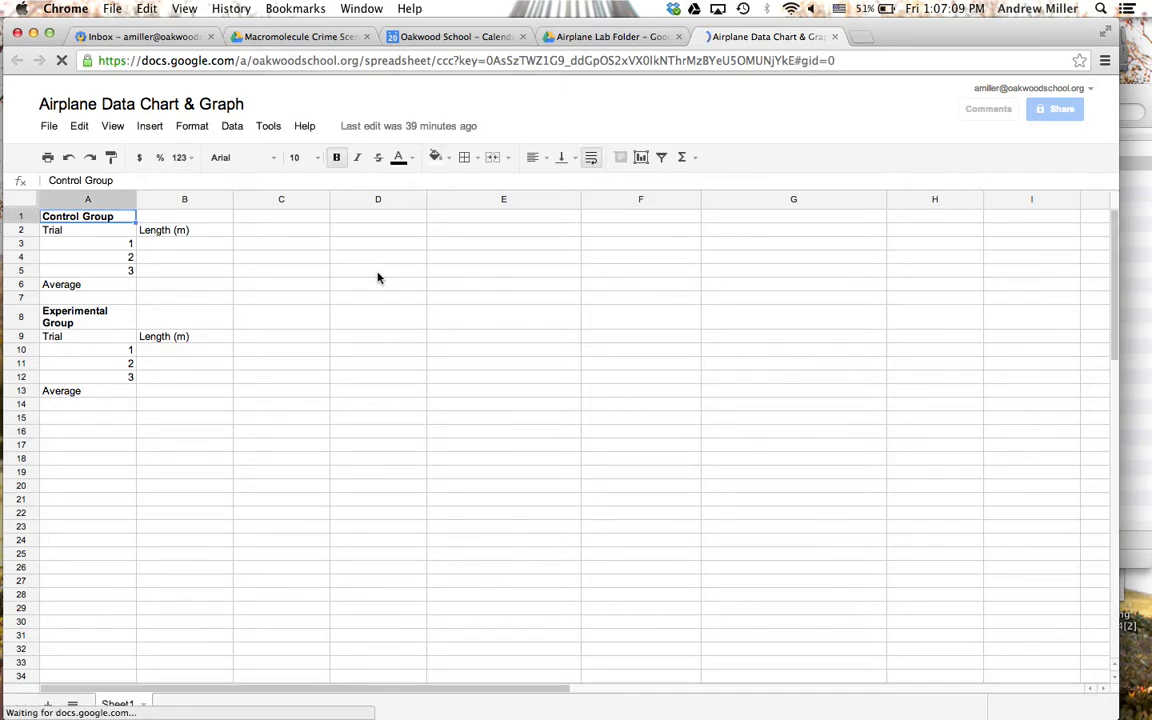
- Enter the control group lengths 10, 11 and 12 for trials 1 to 3 in B3:B5
left_click(188, 247)
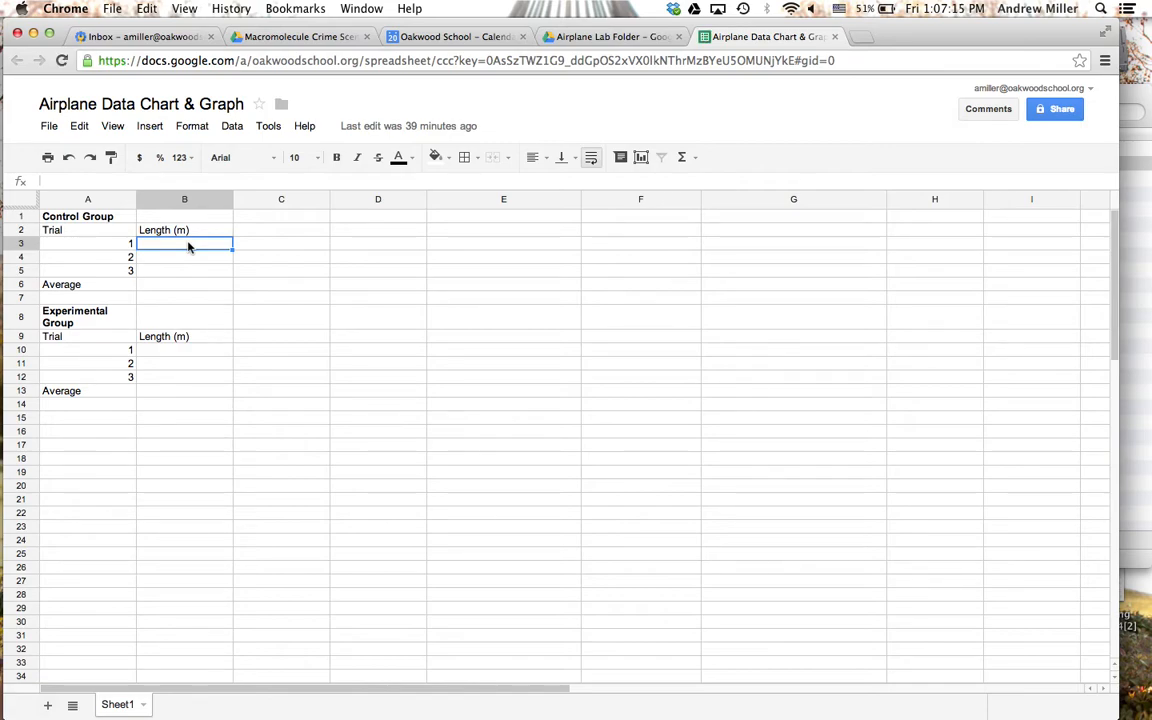
type("1")
key("Return")
type("11")
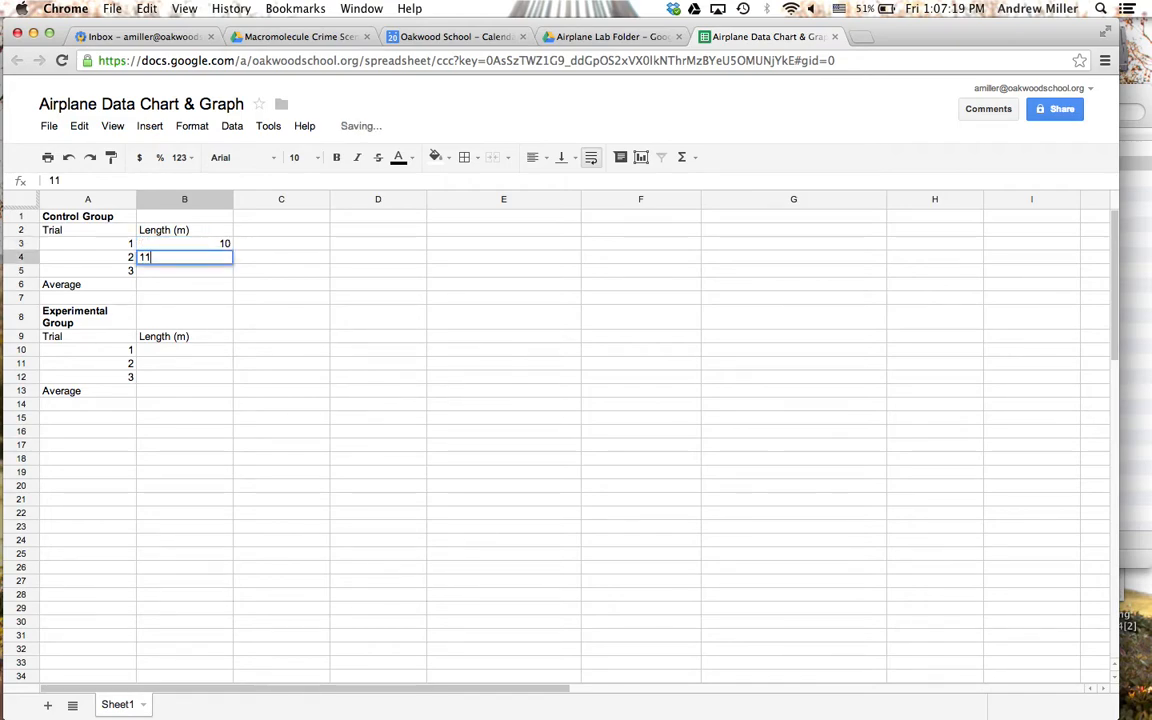
key("Return")
type("12")
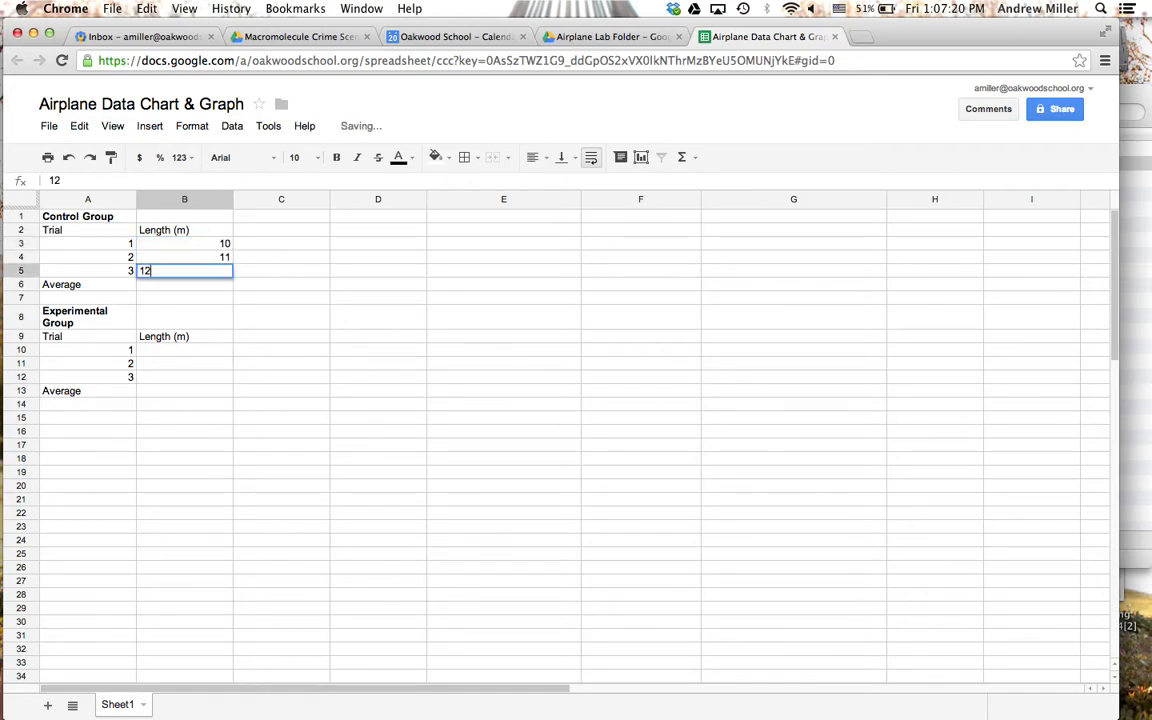
- Enter the experimental group lengths 14, 13 and 15 for trials 1 to 3 in B10:B12
left_click(175, 355)
type("14")
key("Return")
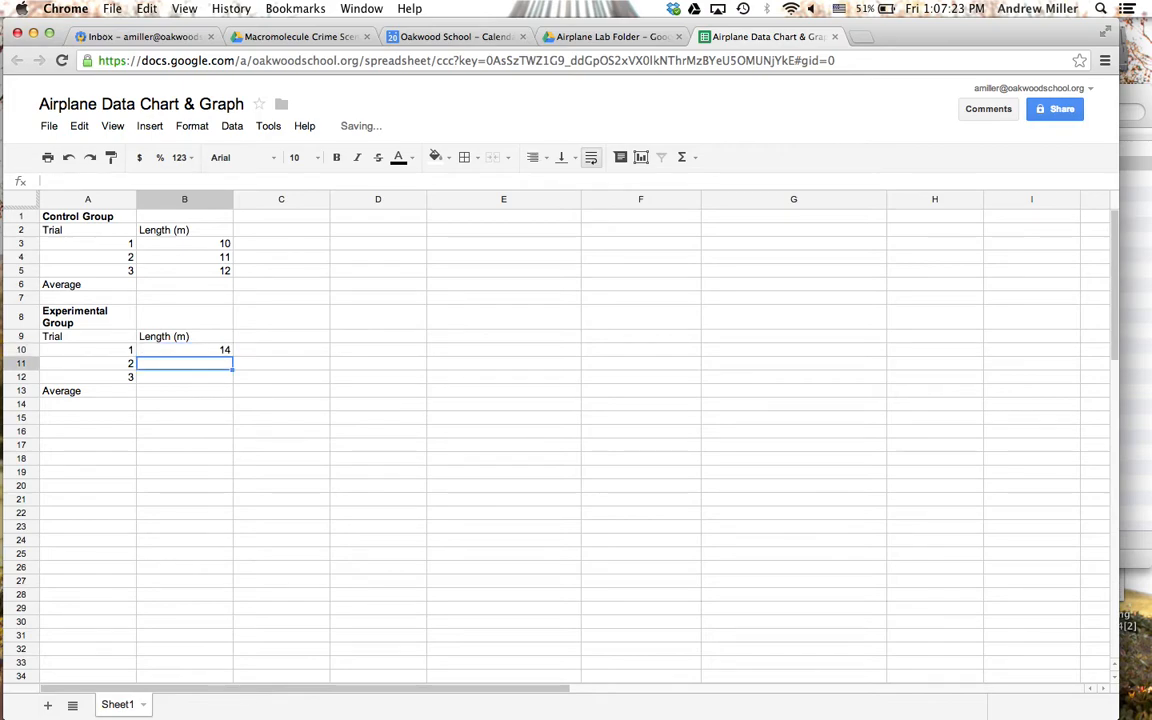
type("13")
key("Return")
type("15")
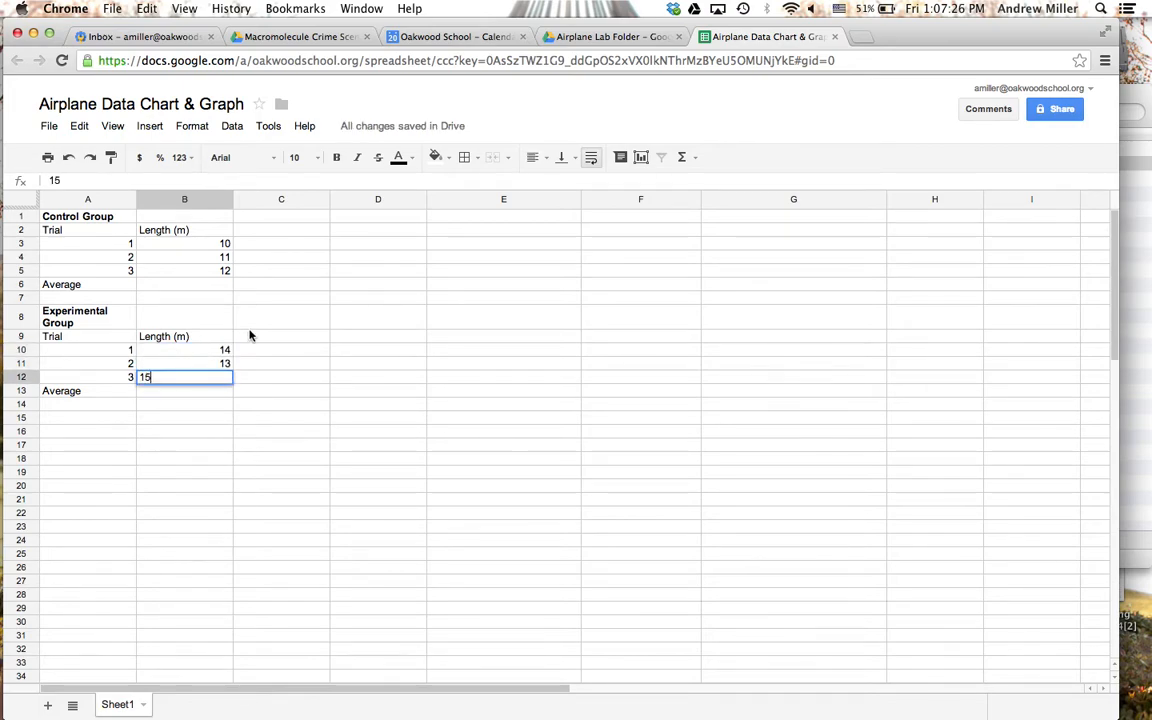
left_click(198, 297)
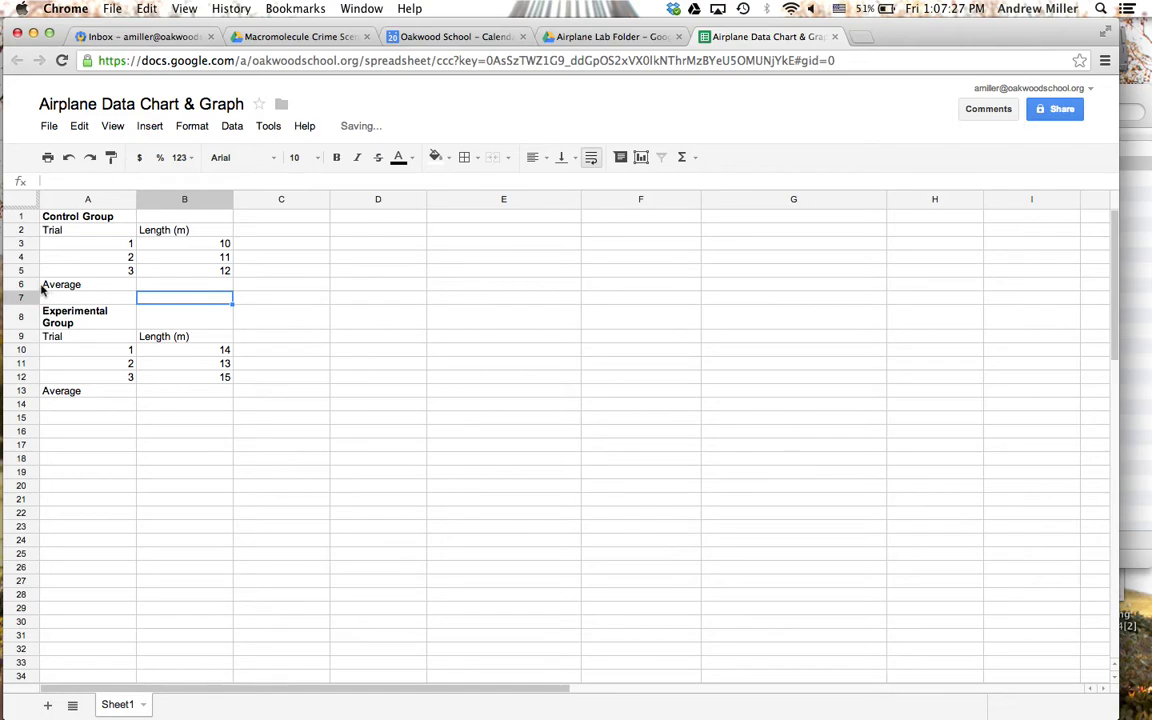
- Calculate the control group's average in B6 with the AVERAGE function over B3:B5
left_click(221, 248)
left_click_drag(221, 248, 219, 270)
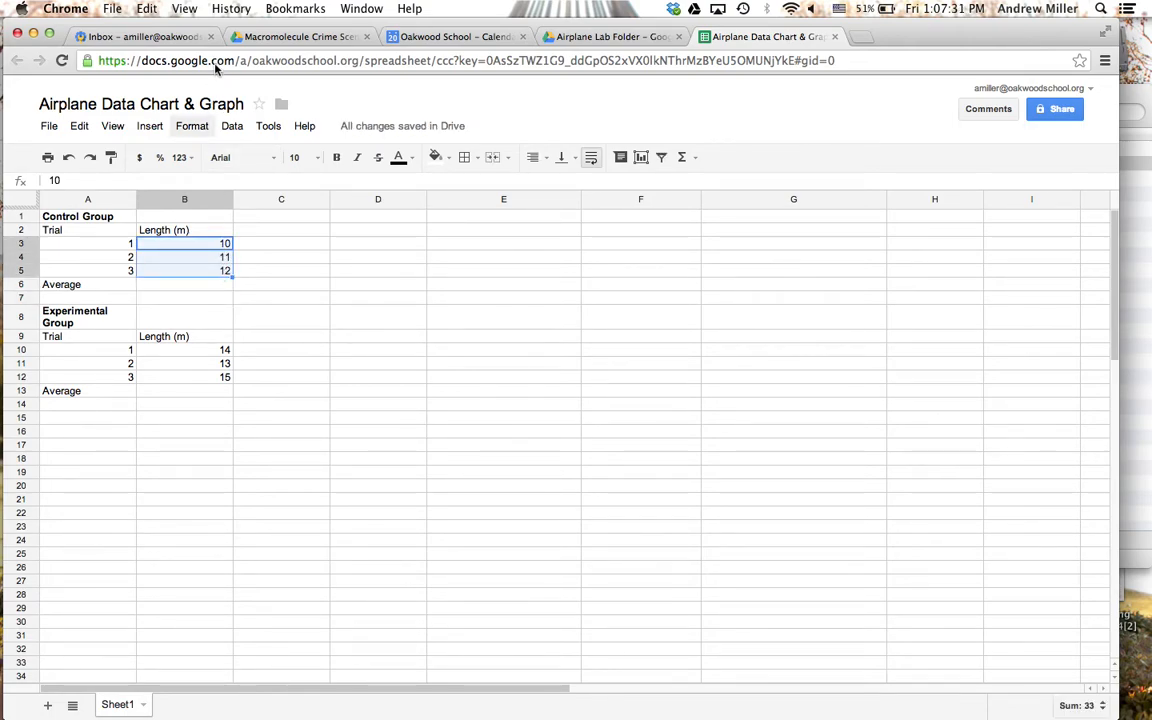
key("super+Tab")
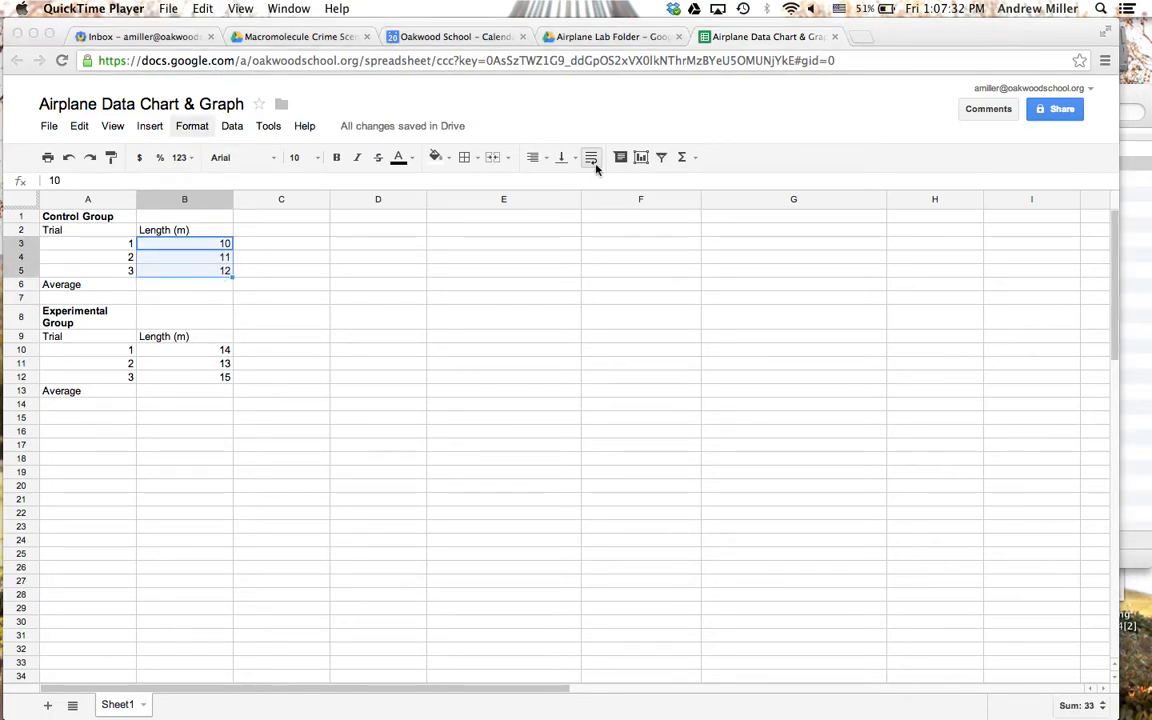
left_click(151, 130)
left_click(150, 128)
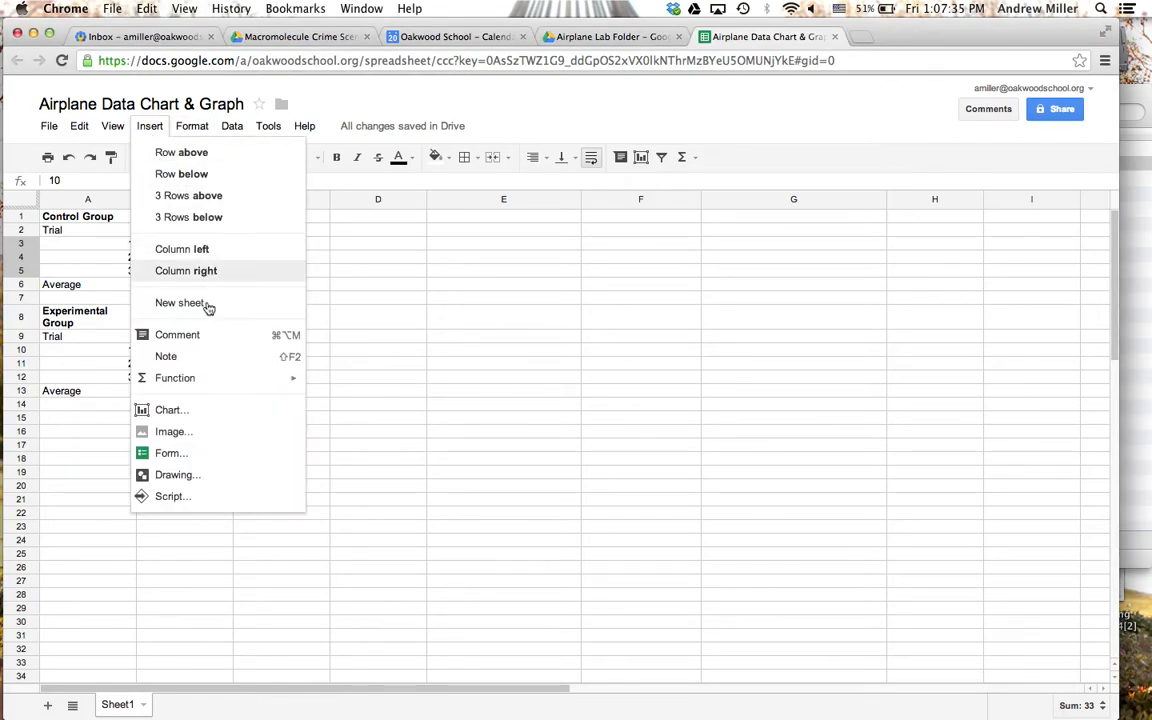
mouse_move(200, 386)
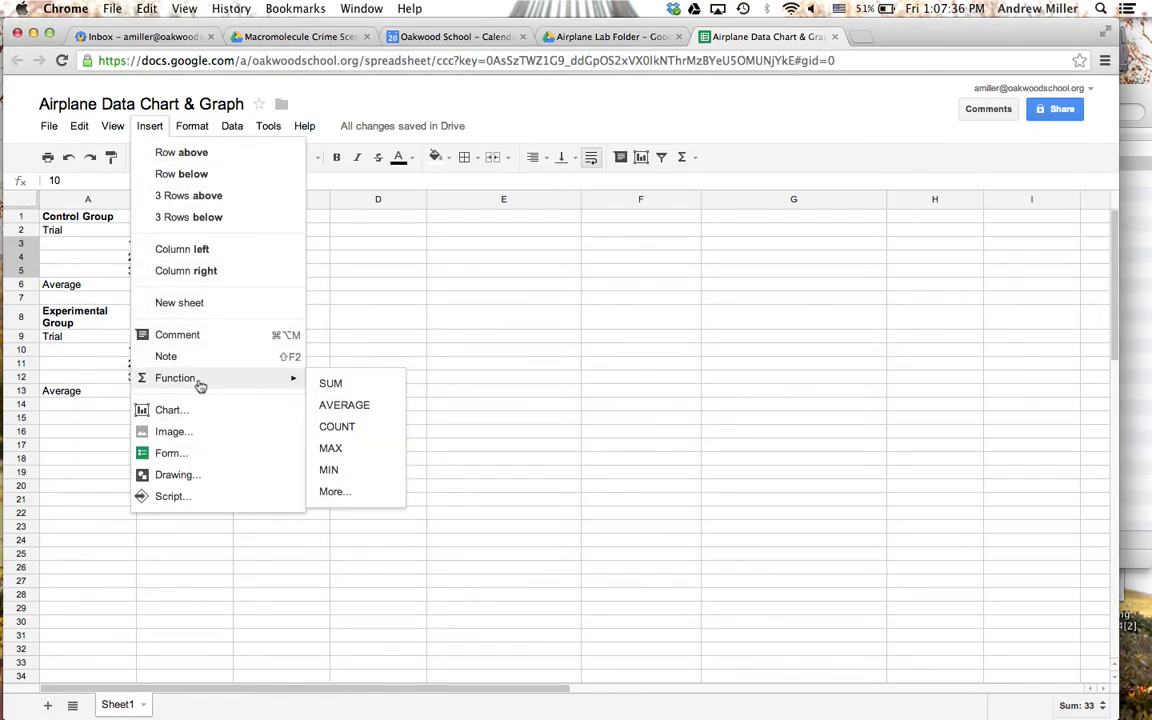
left_click(334, 405)
key("Return")
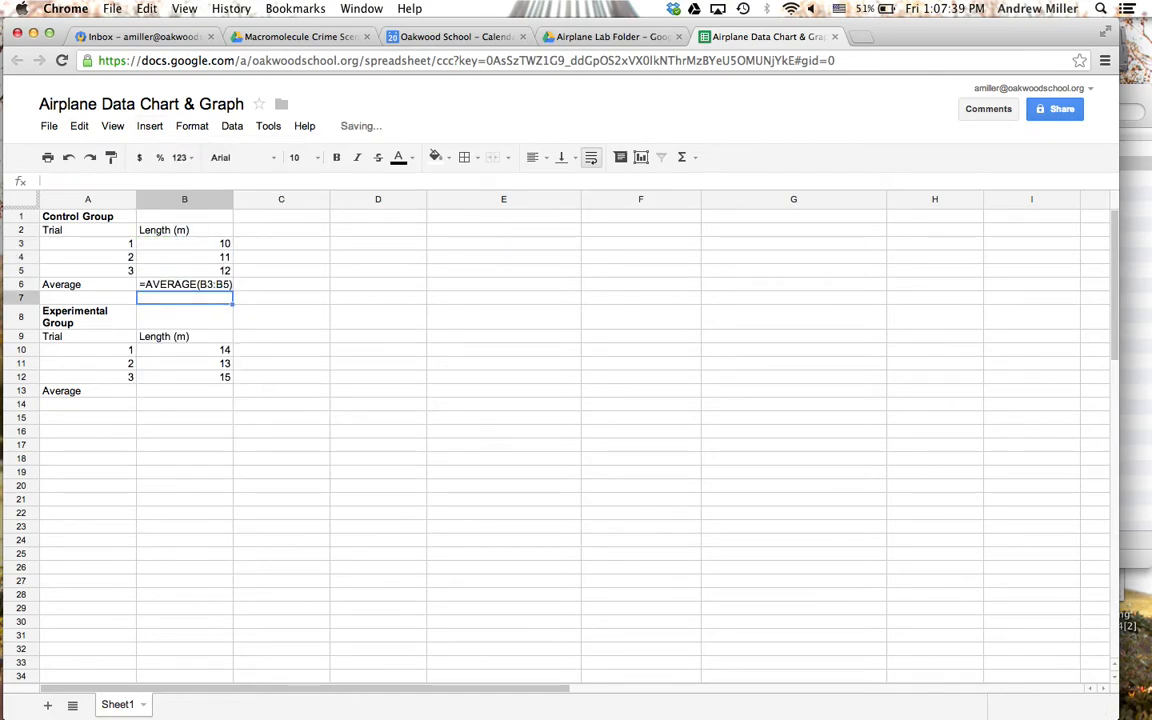
- Calculate the experimental group's average in B13 with the AVERAGE function over B10:B12
left_click_drag(187, 350, 188, 377)
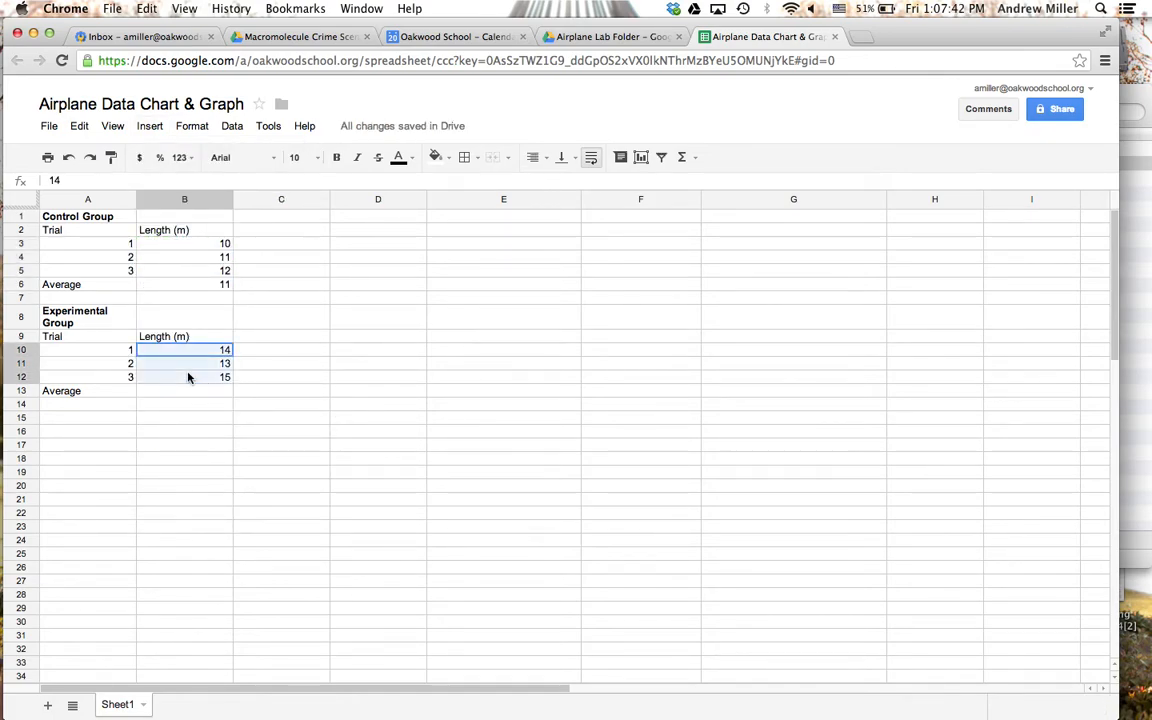
left_click(149, 126)
mouse_move(237, 381)
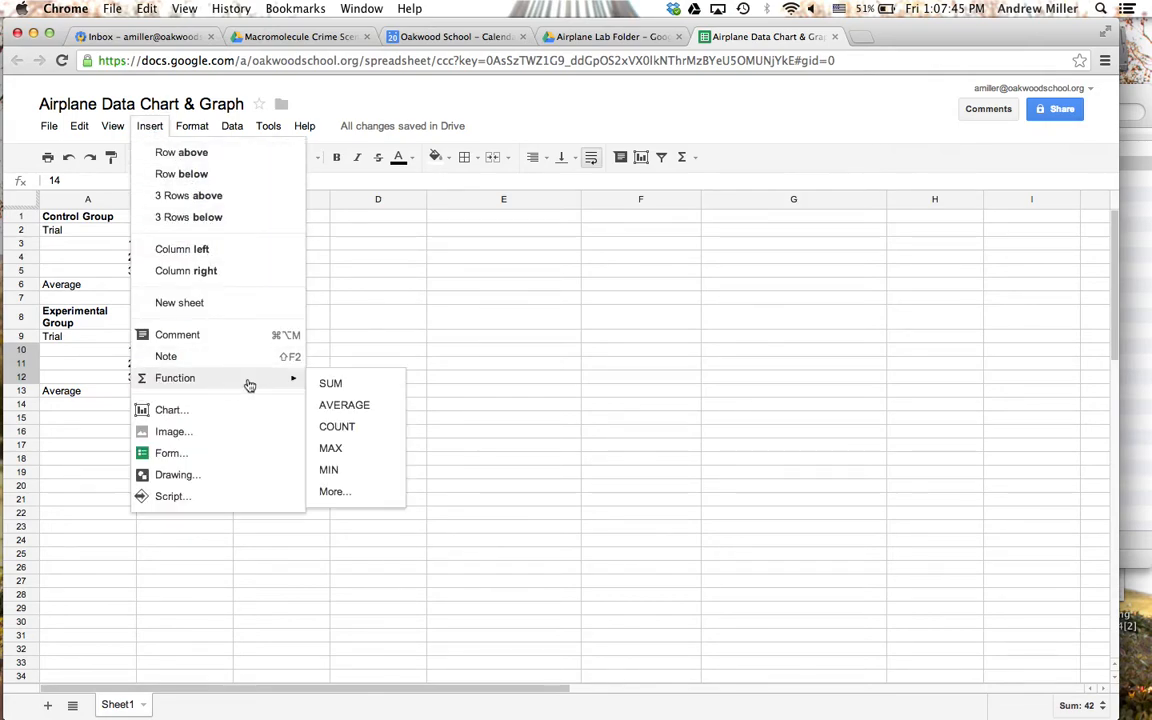
left_click(338, 405)
key("Return")
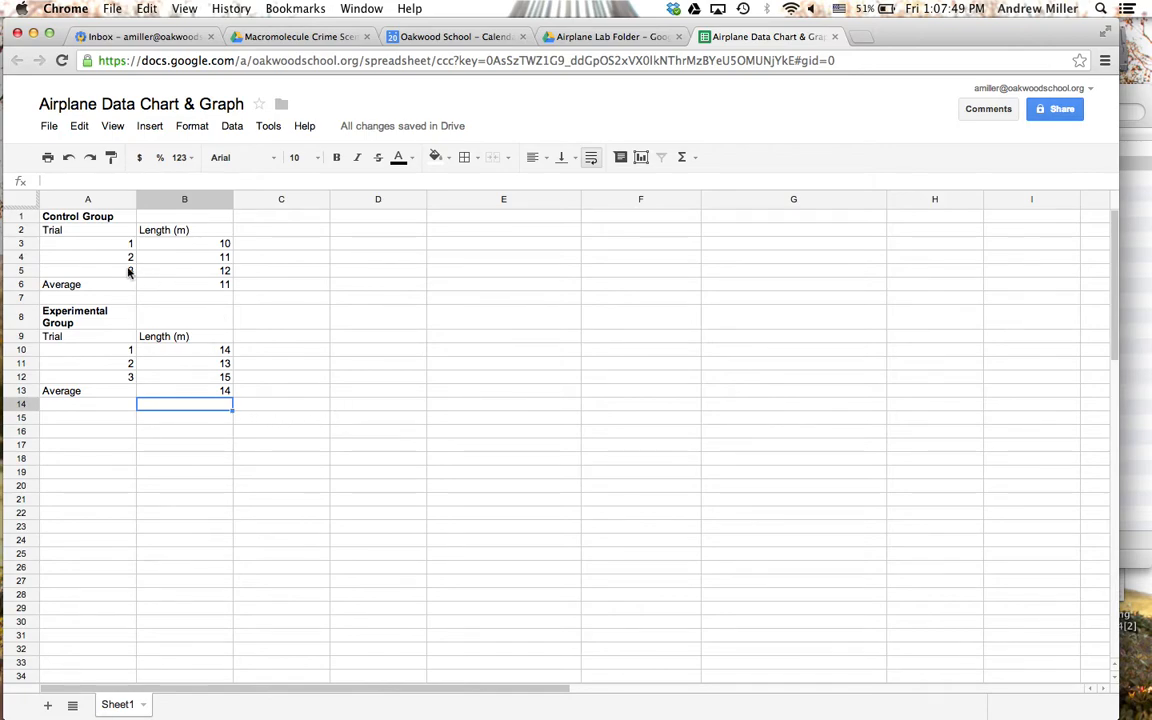
- Start a new chart from the control group's trial and length data in A2:B5
left_click_drag(70, 234, 216, 278)
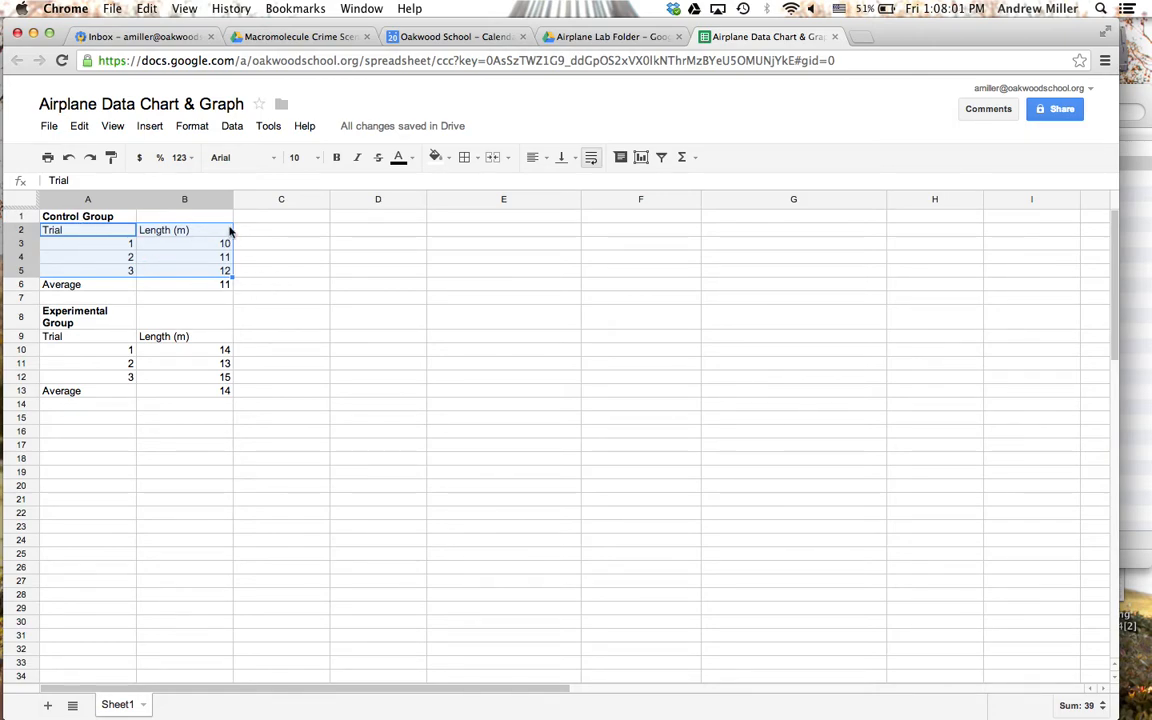
left_click(150, 127)
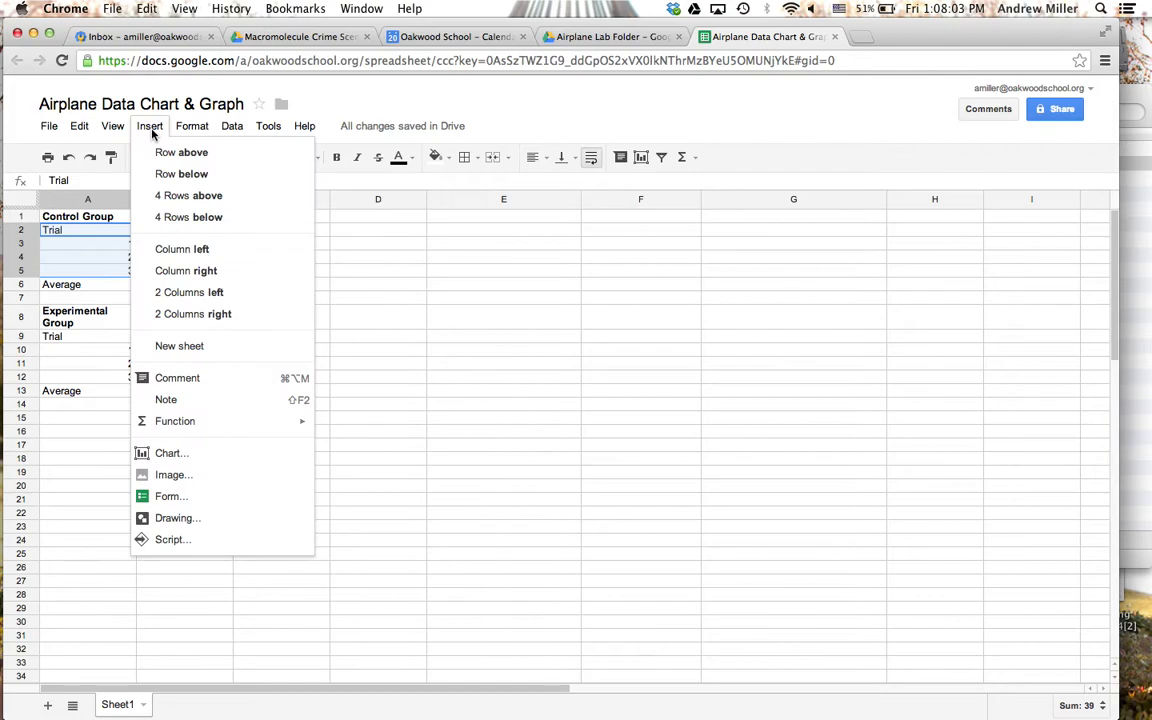
left_click(221, 455)
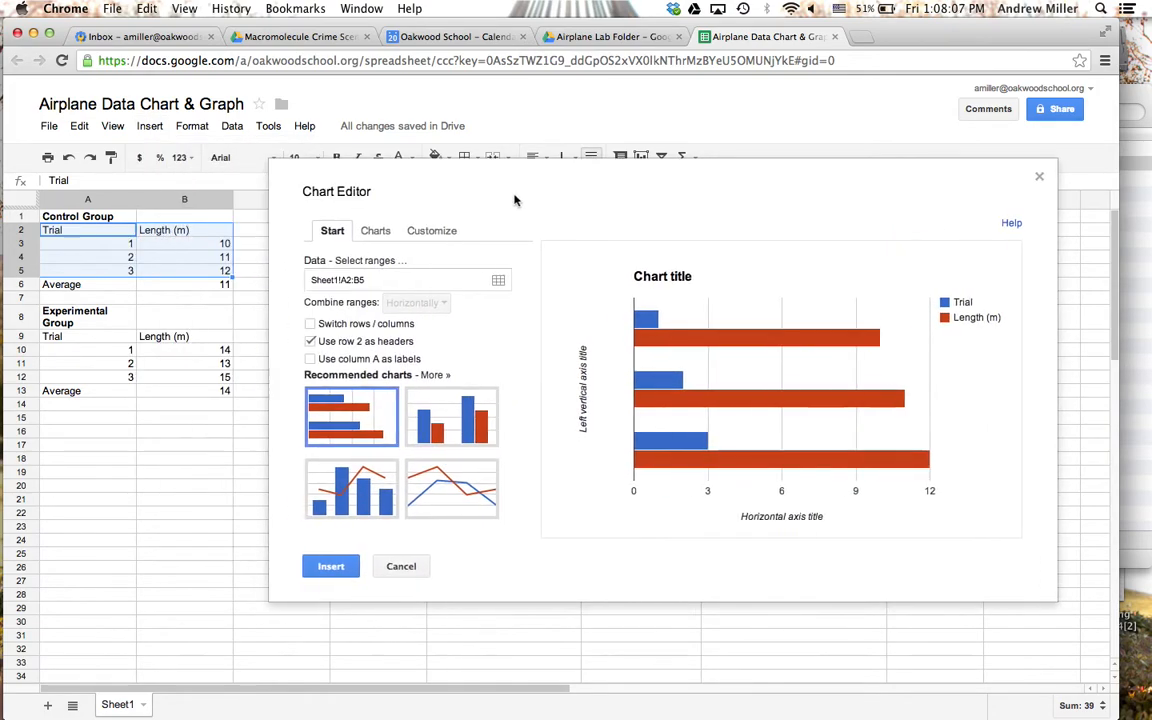
left_click_drag(515, 200, 488, 208)
left_click(810, 147)
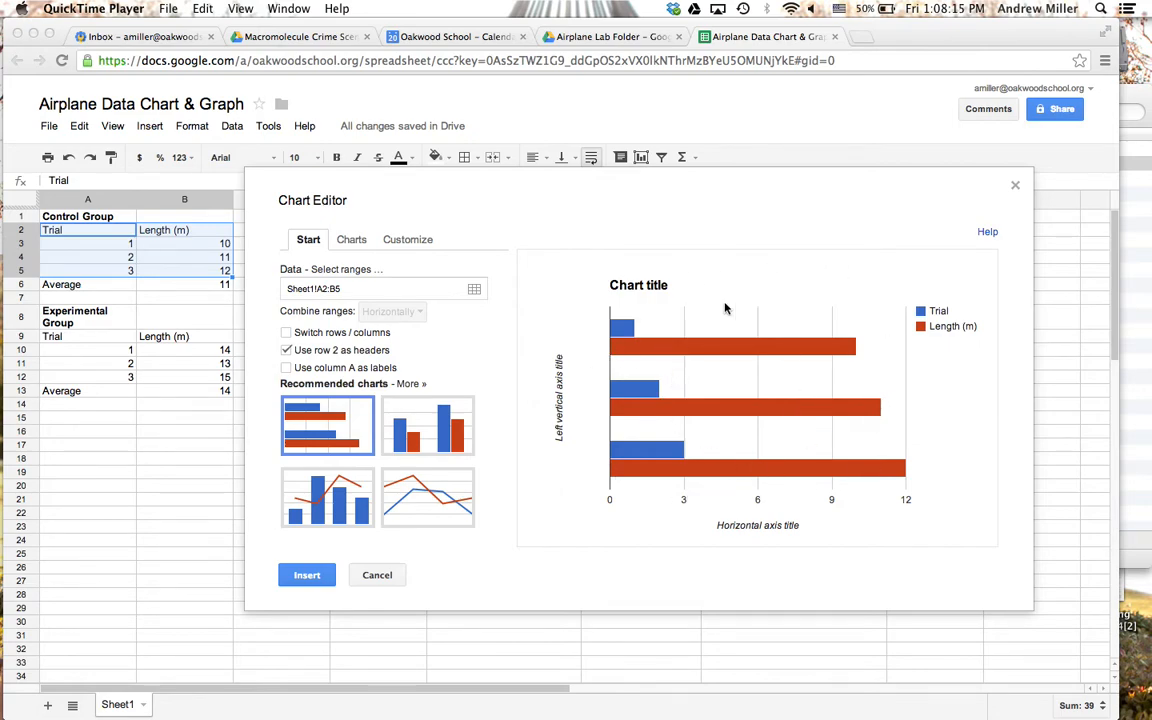
- Make it a column chart and use column A as labels
left_click(422, 445)
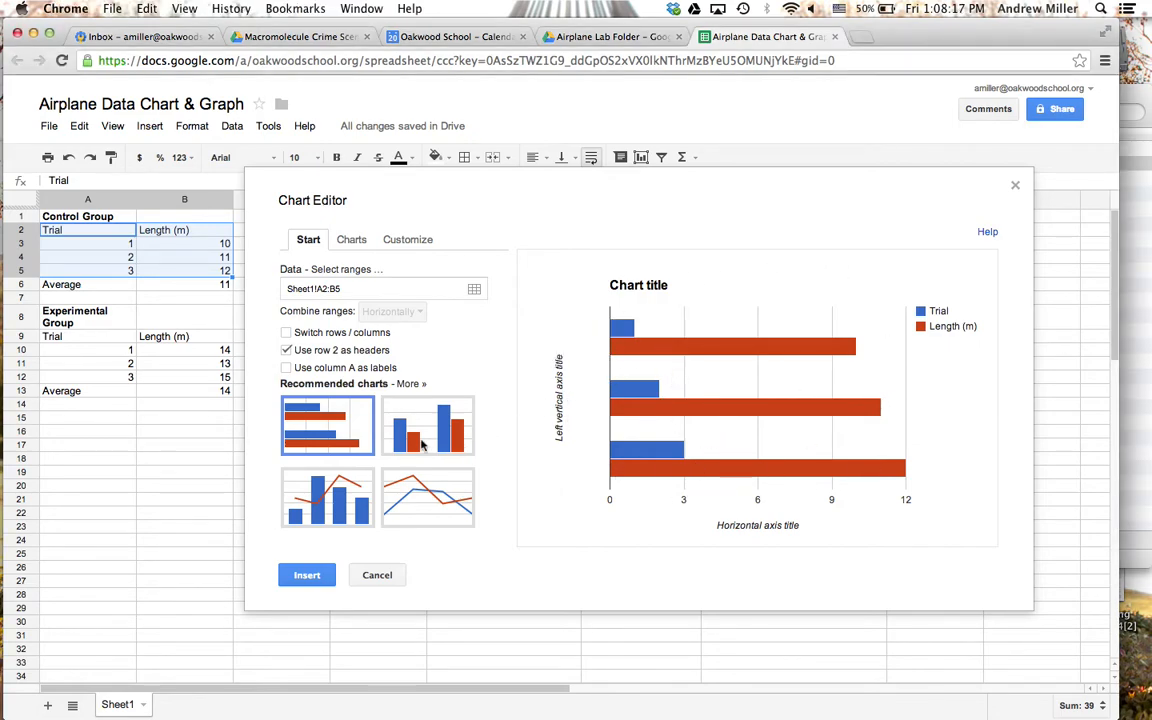
left_click(422, 445)
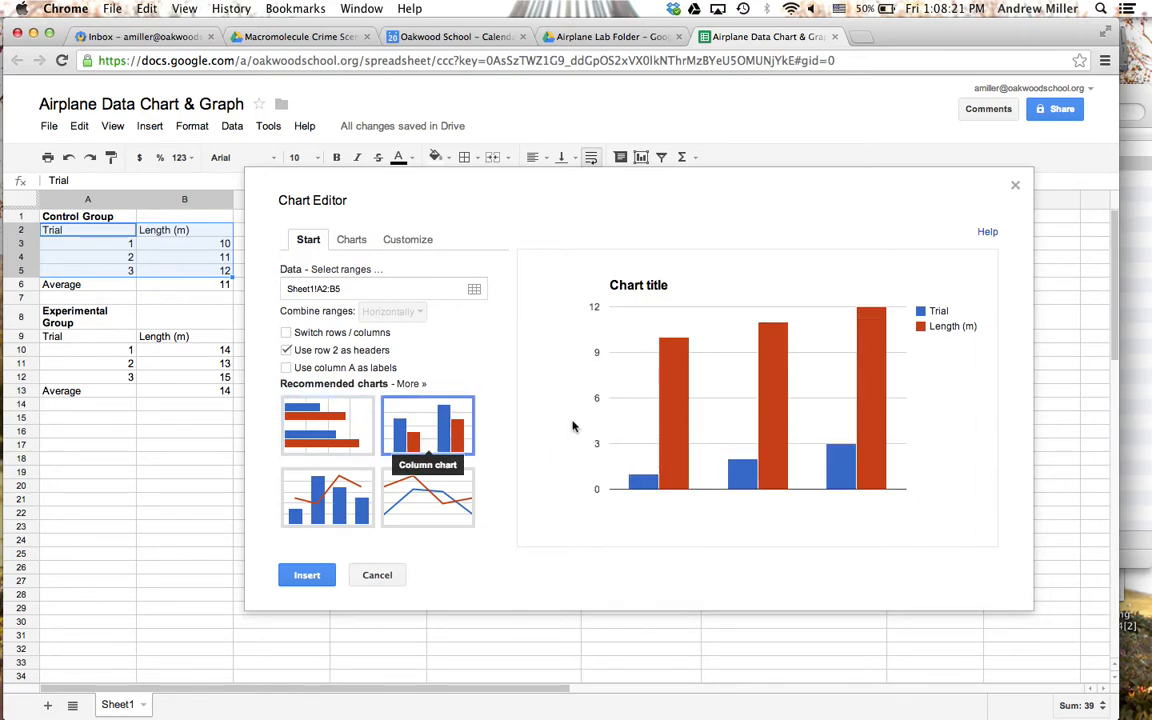
mouse_move(643, 485)
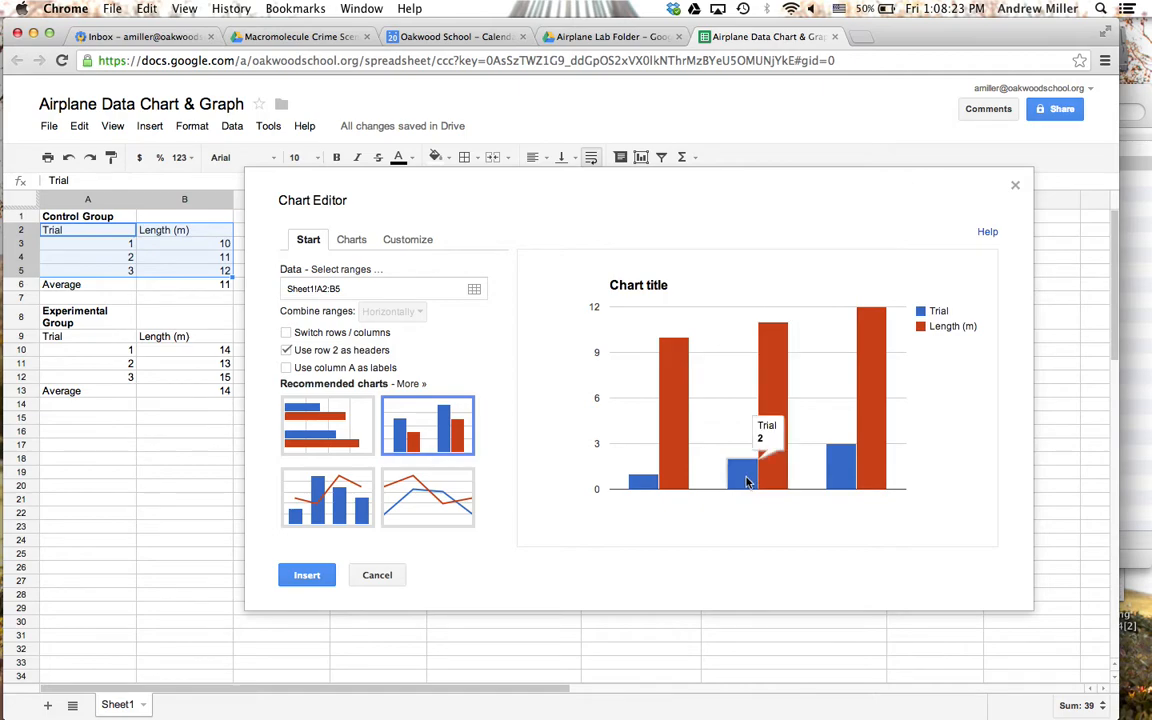
mouse_move(835, 478)
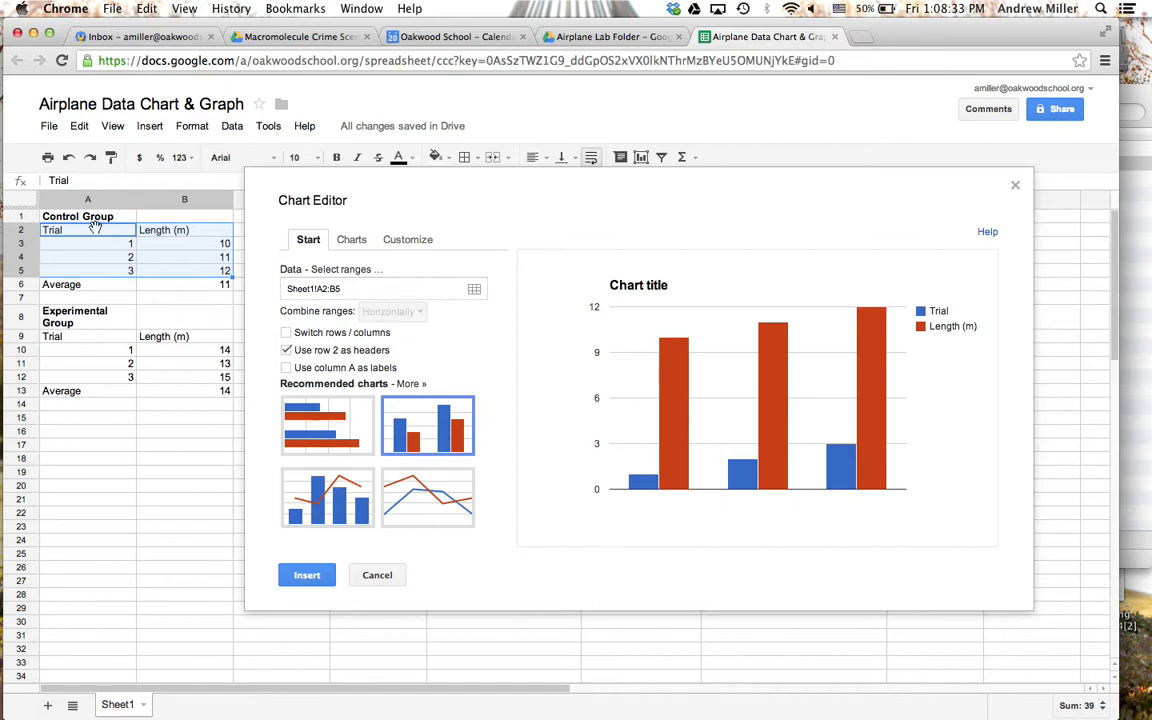
left_click(286, 369)
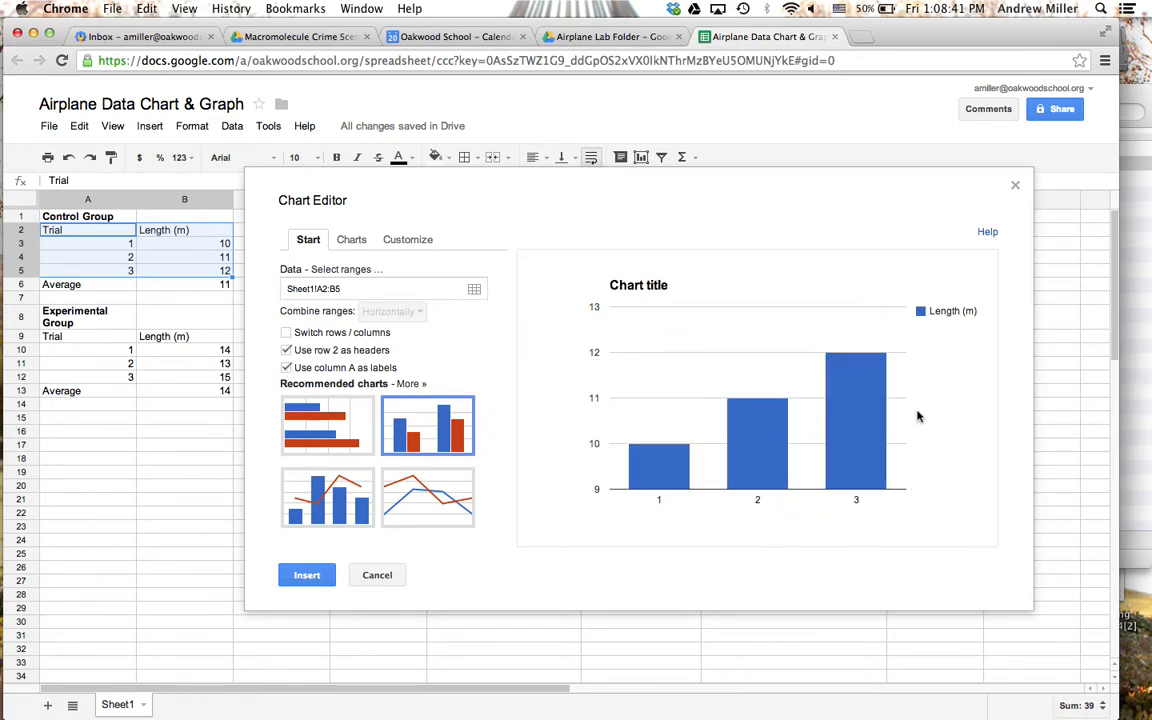
mouse_move(777, 412)
- Set the chart title to "Airplane Lab Control Group" in the chart's customization settings
left_click(399, 242)
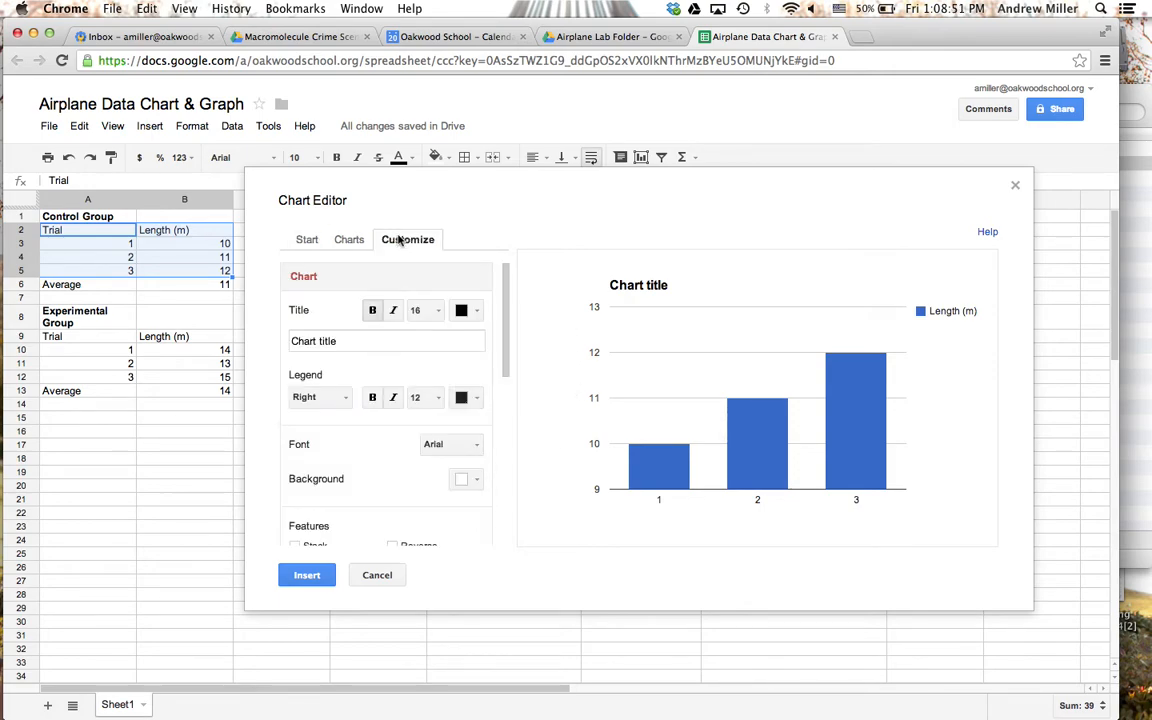
left_click(325, 345)
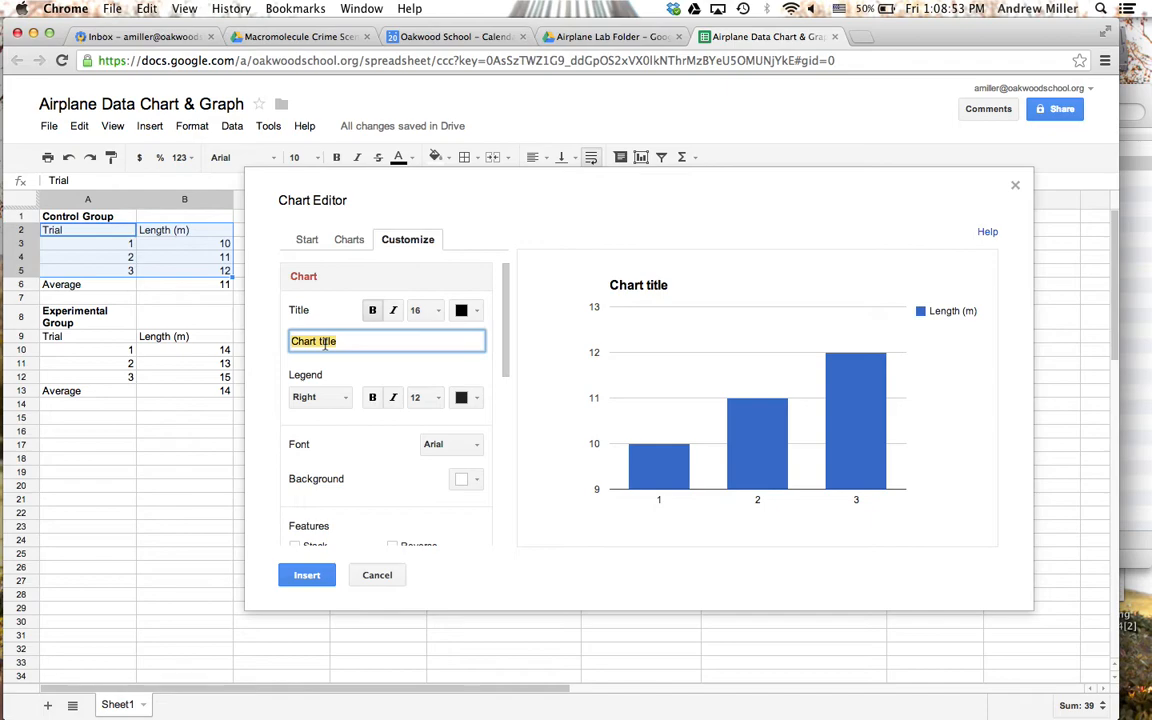
type("Airplane Lab Control Group")
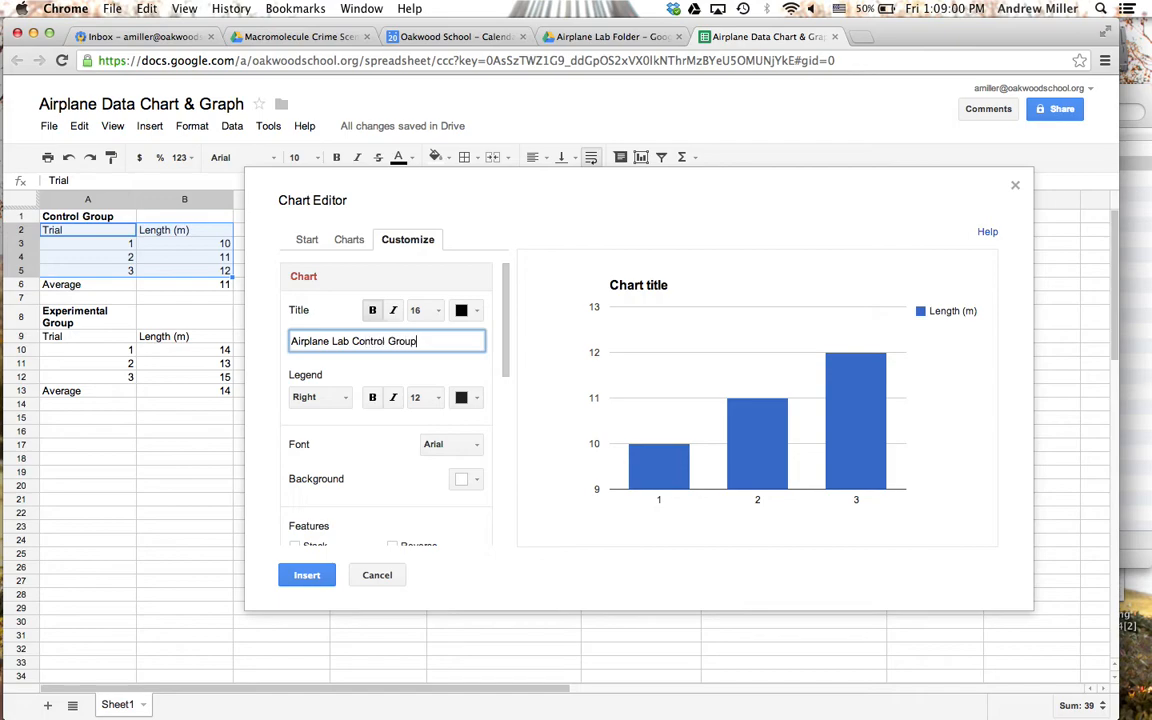
left_click(446, 369)
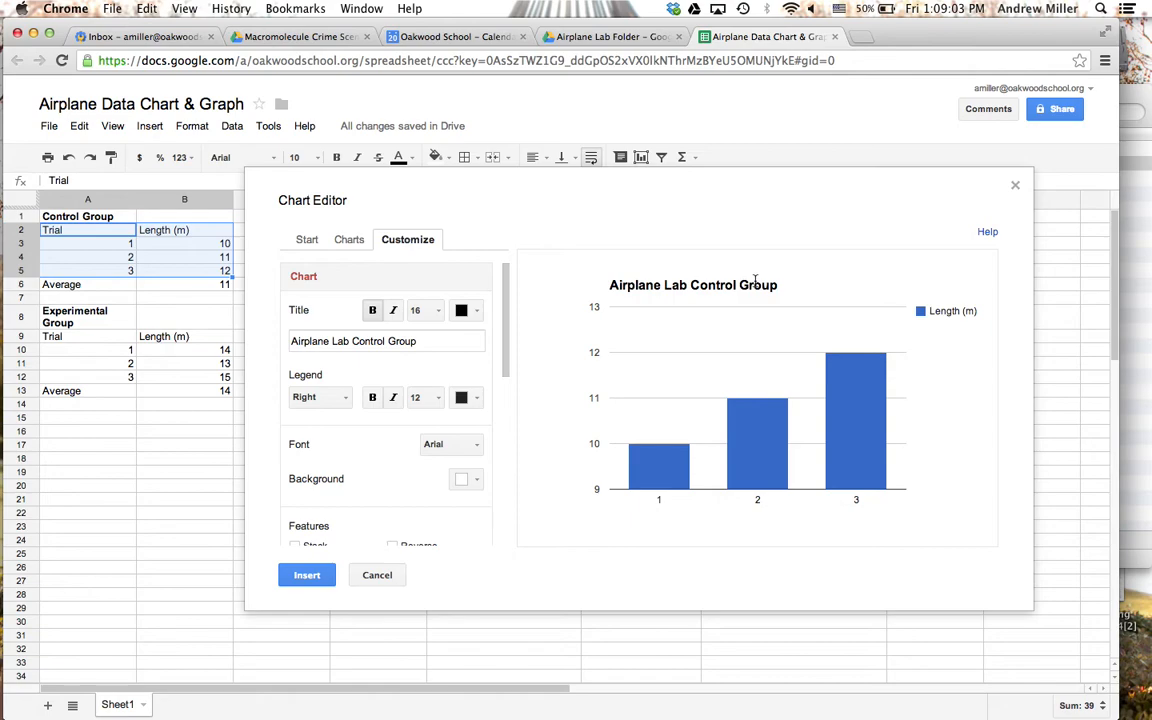
left_click(372, 311)
scroll(343, 373, "down", 5)
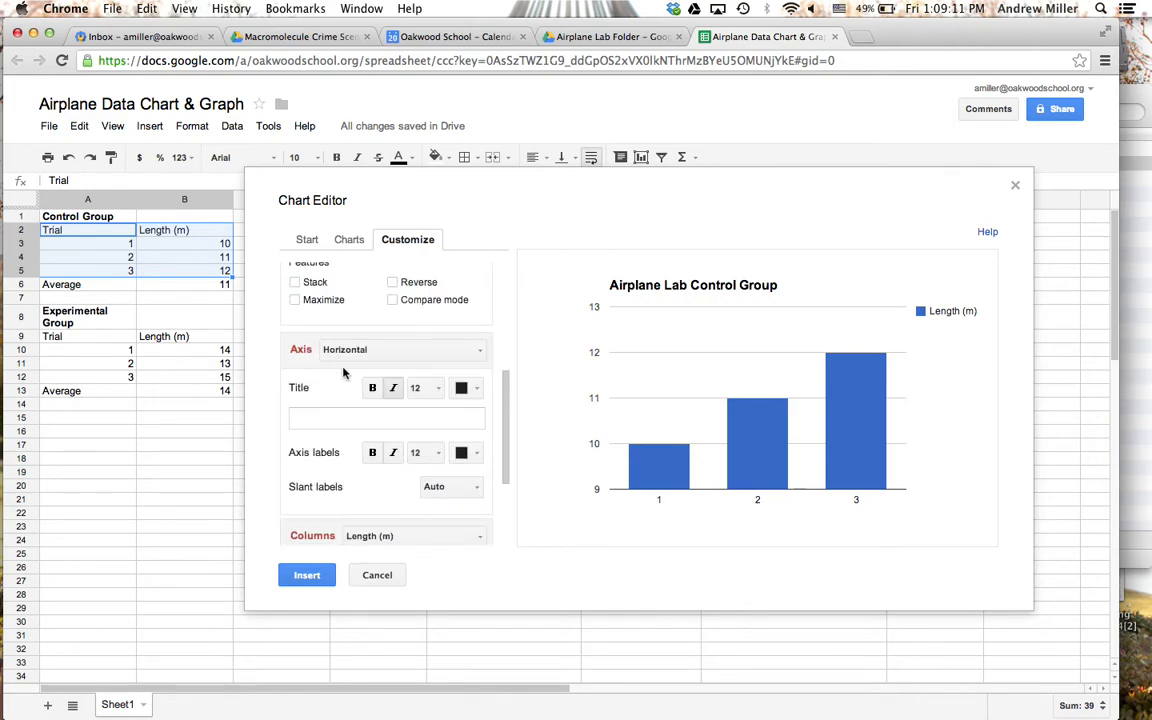
scroll(343, 373, "up", 5)
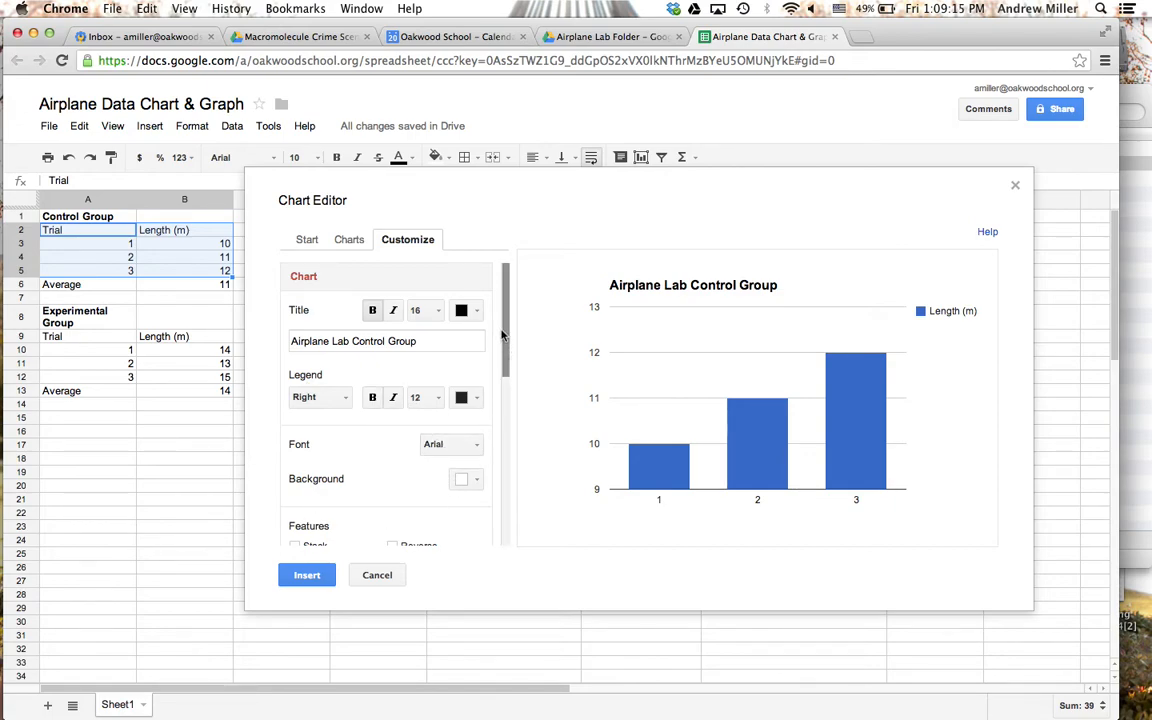
- Title the chart's horizontal axis "Trials" in the axis customization settings
left_click_drag(507, 334, 503, 432)
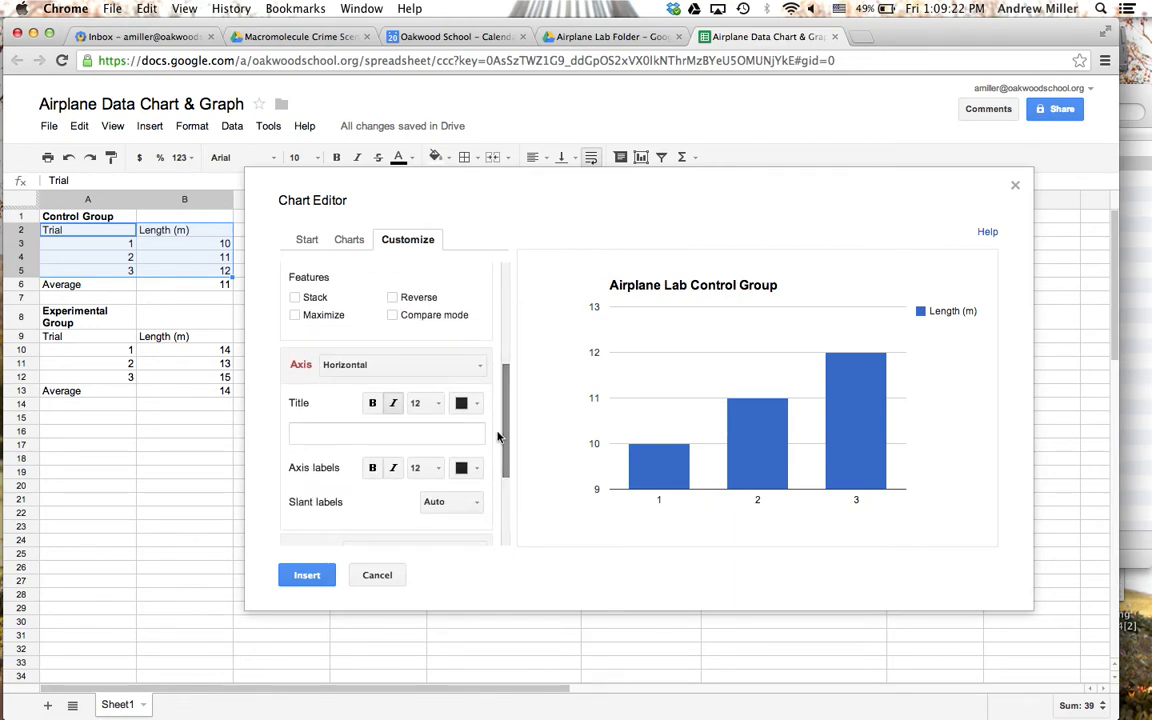
left_click(410, 368)
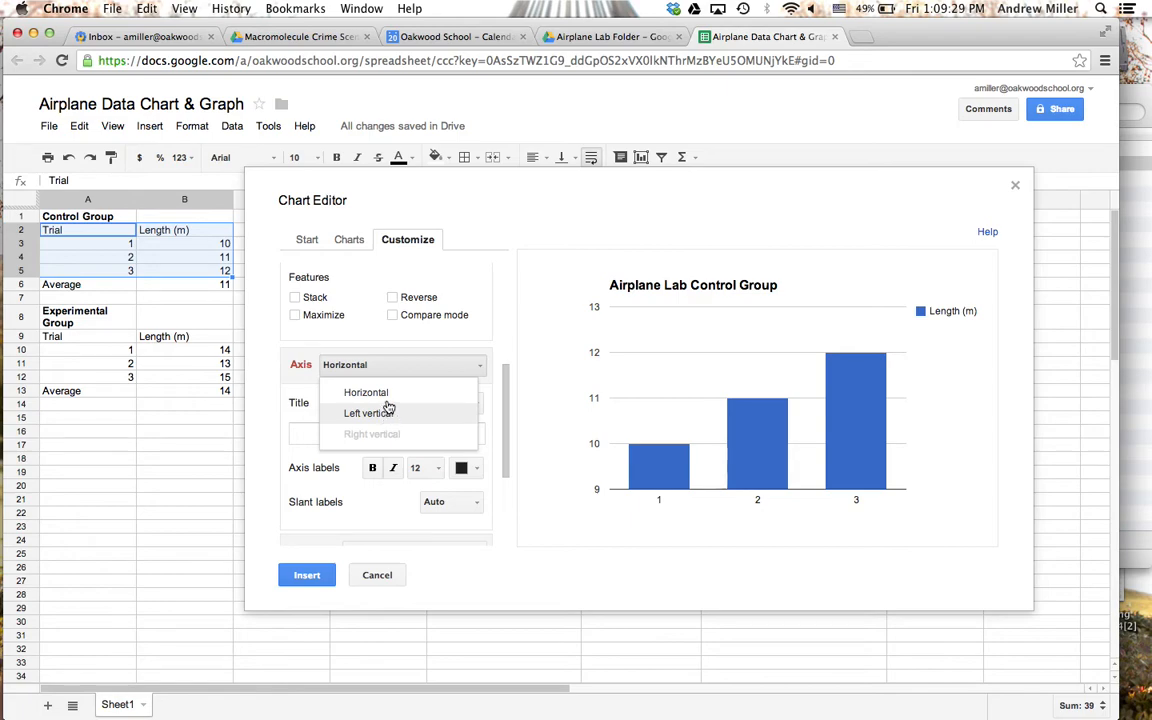
left_click(384, 393)
left_click(358, 433)
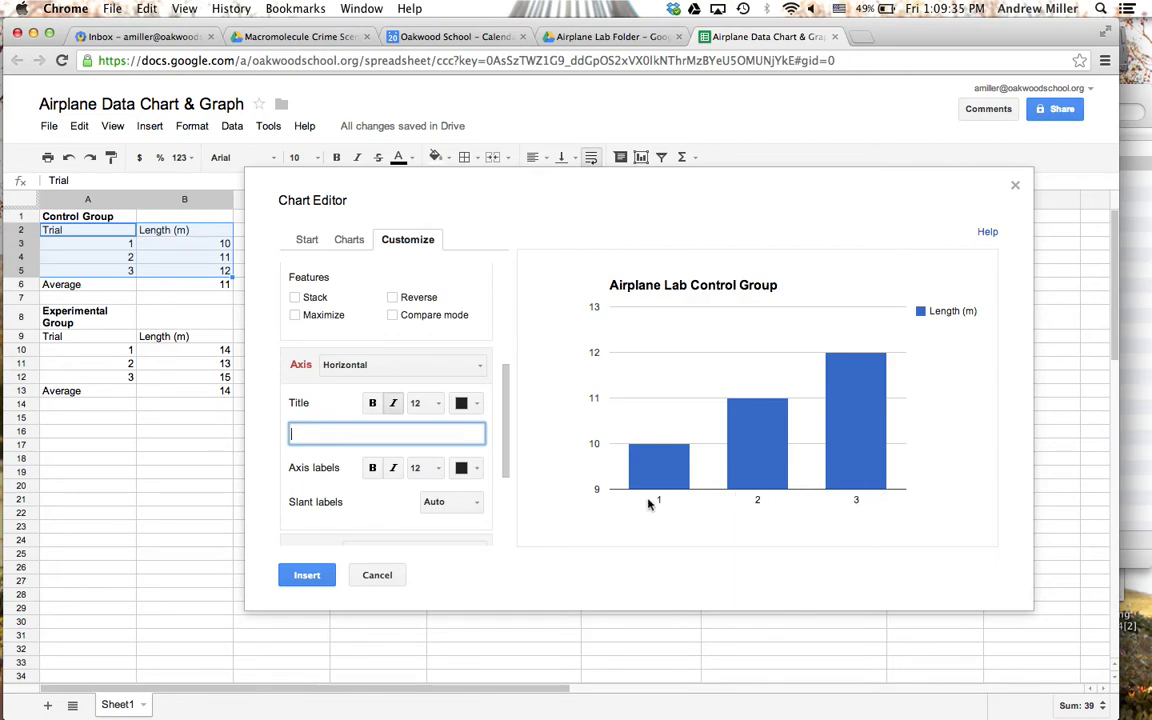
type("Trials")
left_click(506, 455)
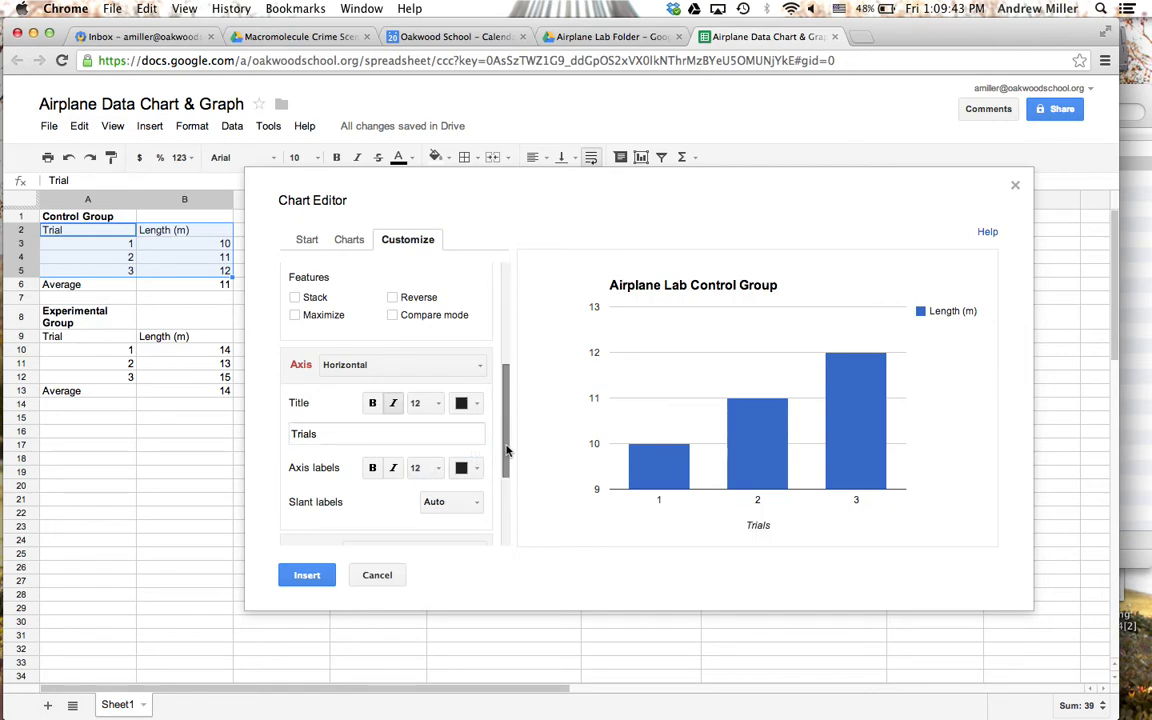
- Title the chart's left vertical axis "Length (m)"
left_click(437, 366)
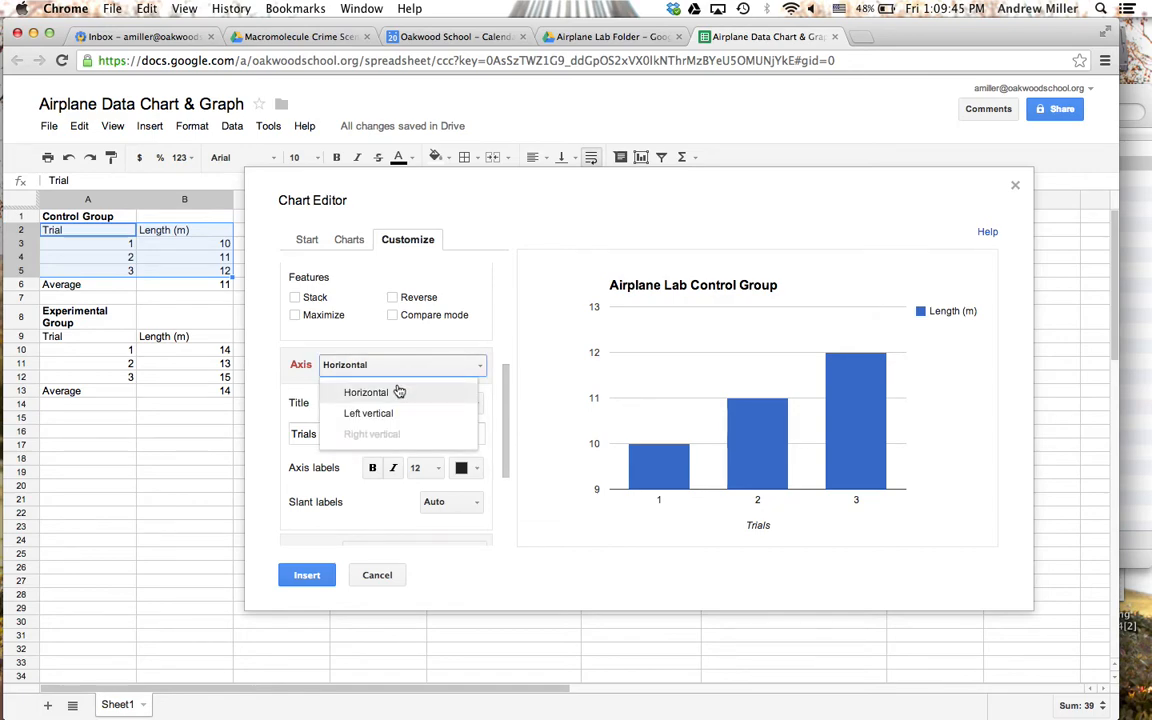
left_click(384, 414)
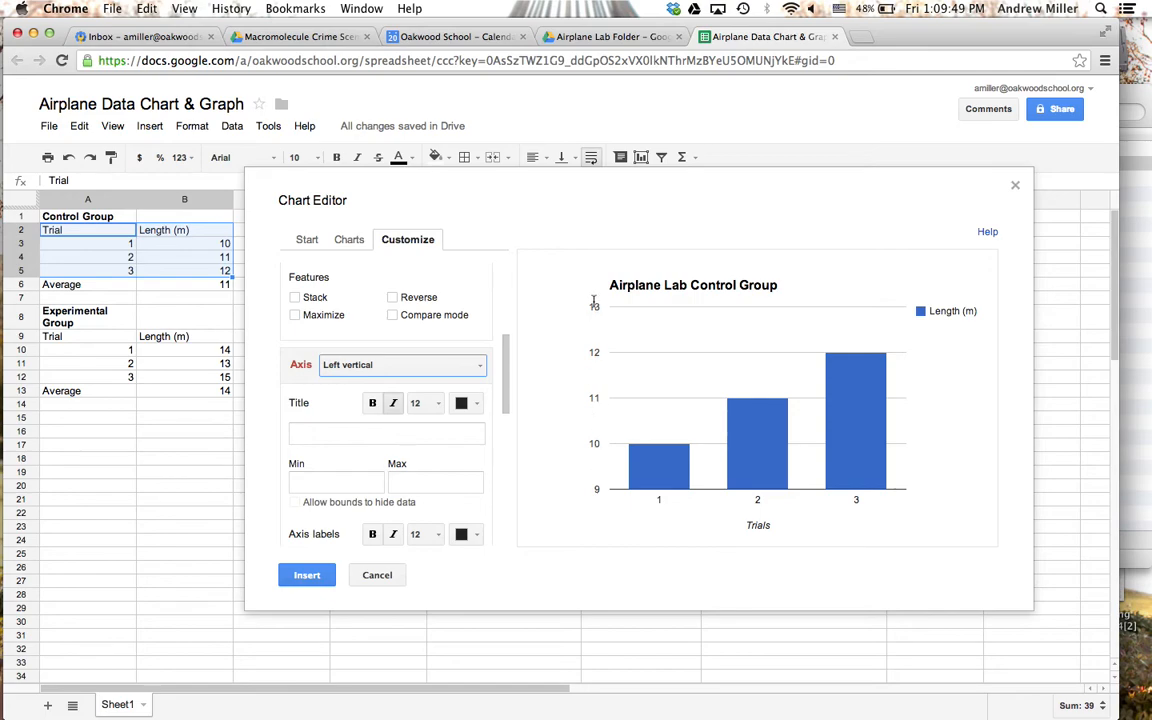
left_click(351, 434)
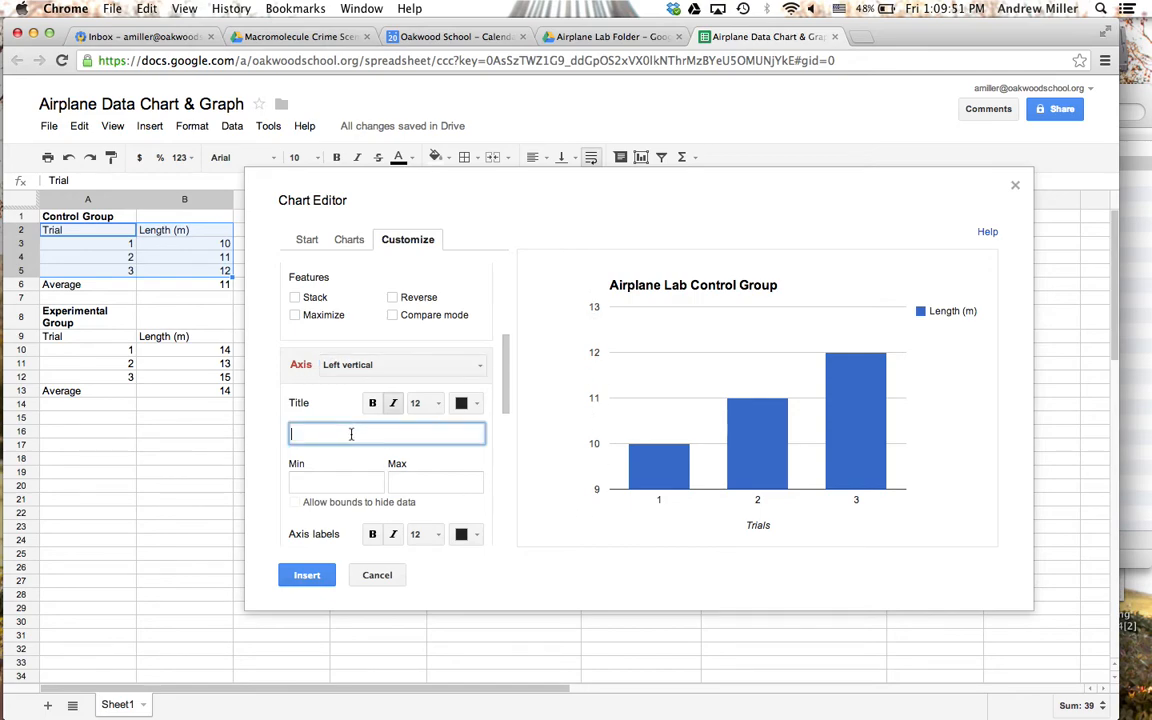
type("Length (m")
left_click(494, 456)
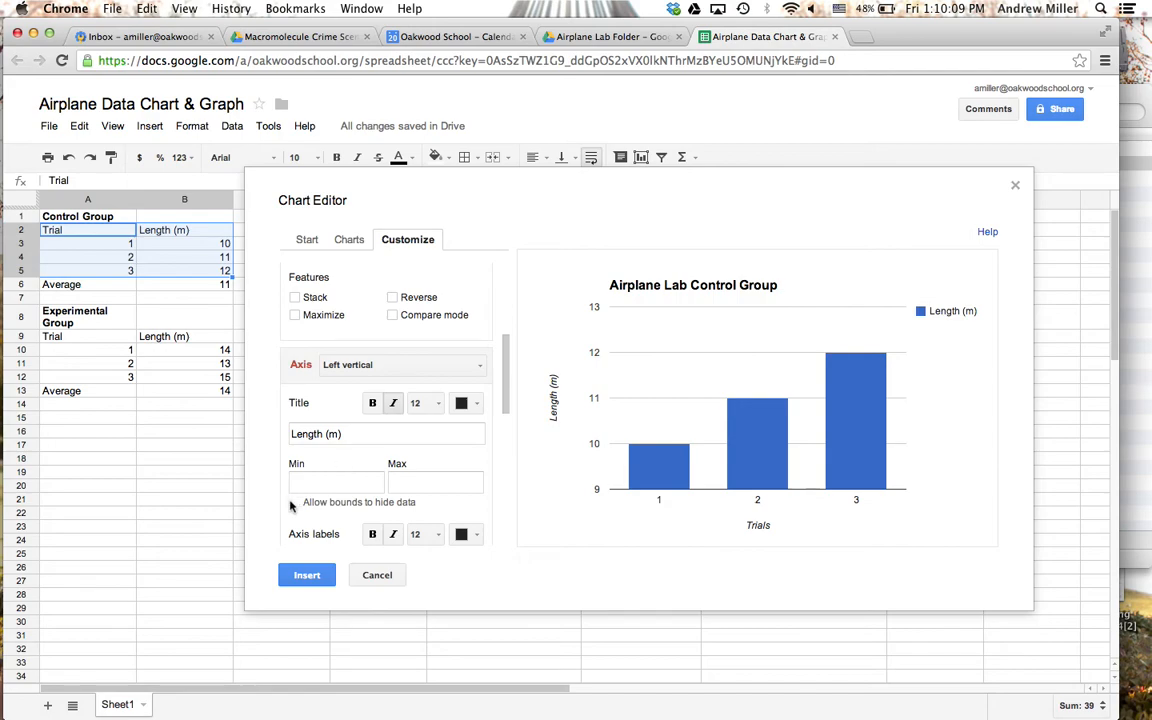
- Set the left vertical axis range to a minimum of 0 and a maximum of 13
scroll(508, 366, "down", 3)
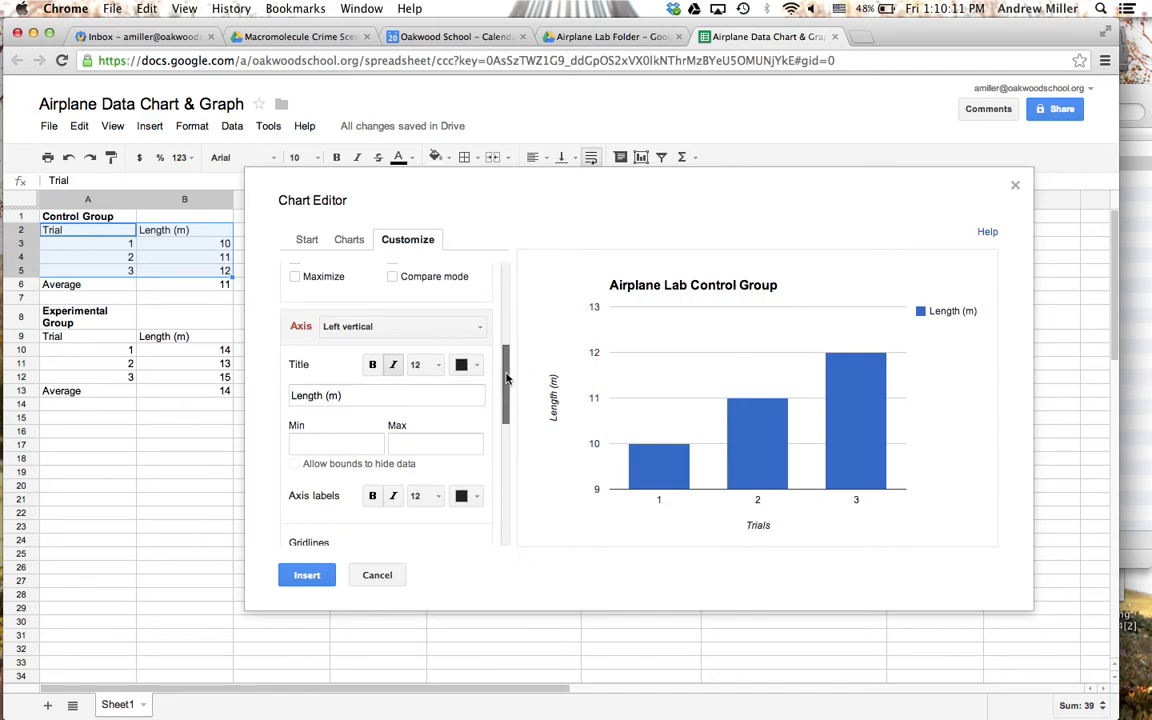
left_click(342, 399)
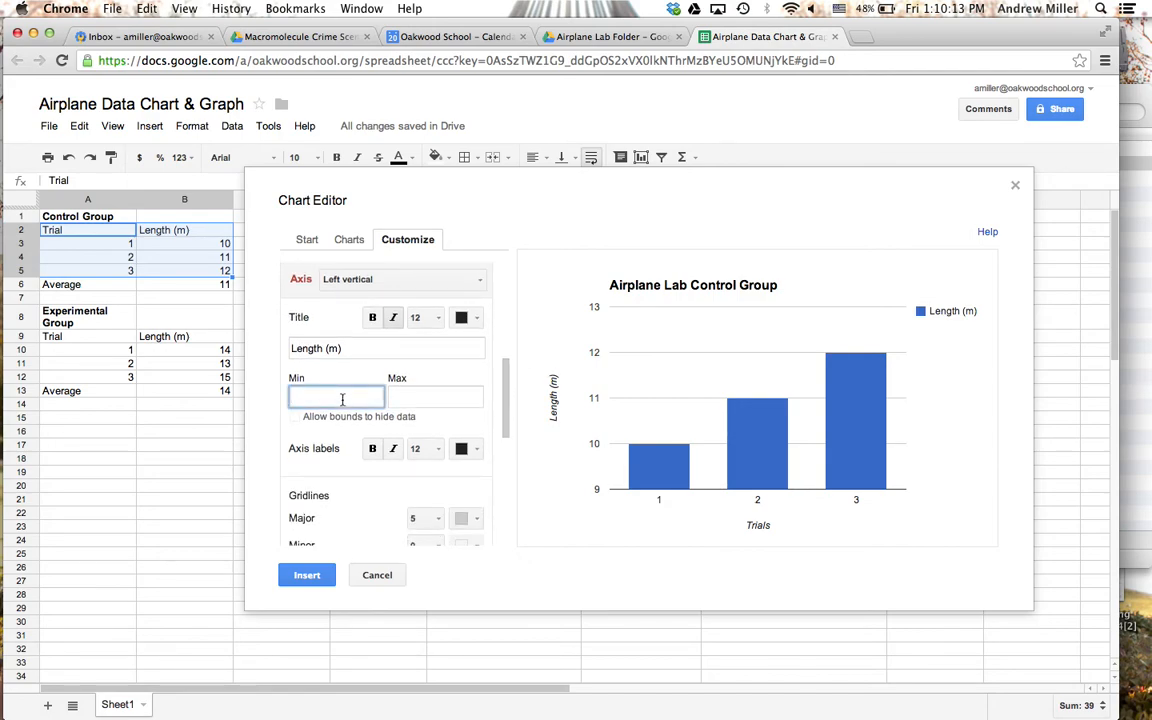
type("0")
left_click(459, 397)
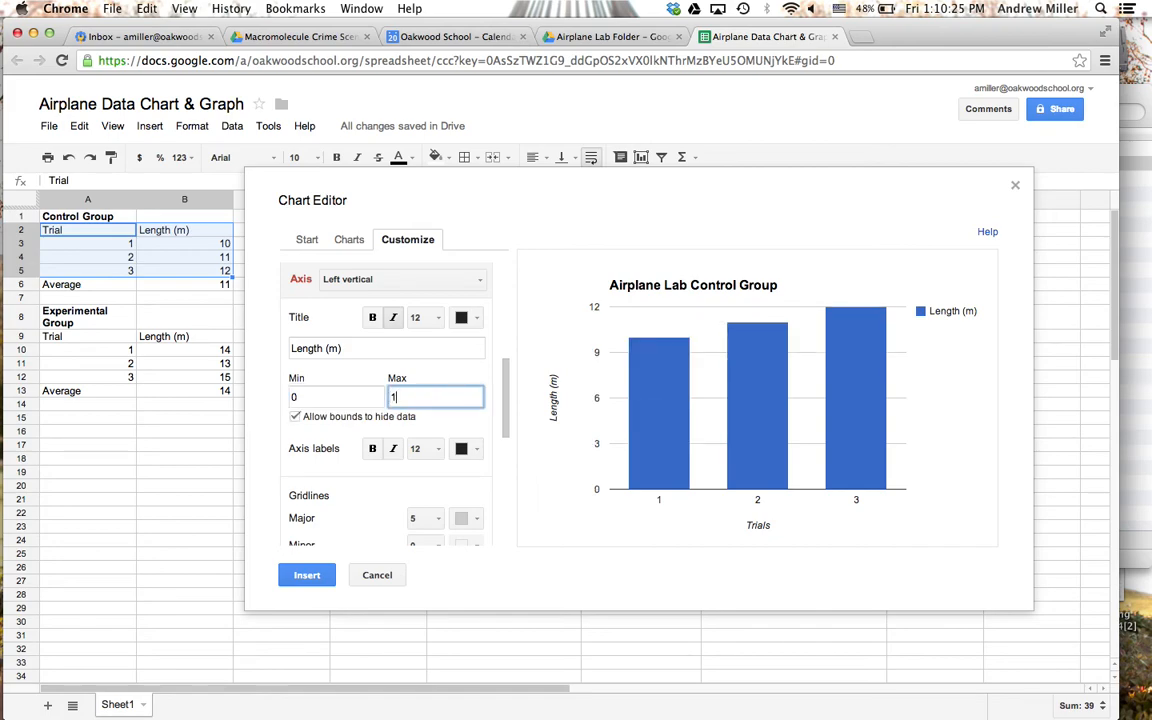
left_click(474, 380)
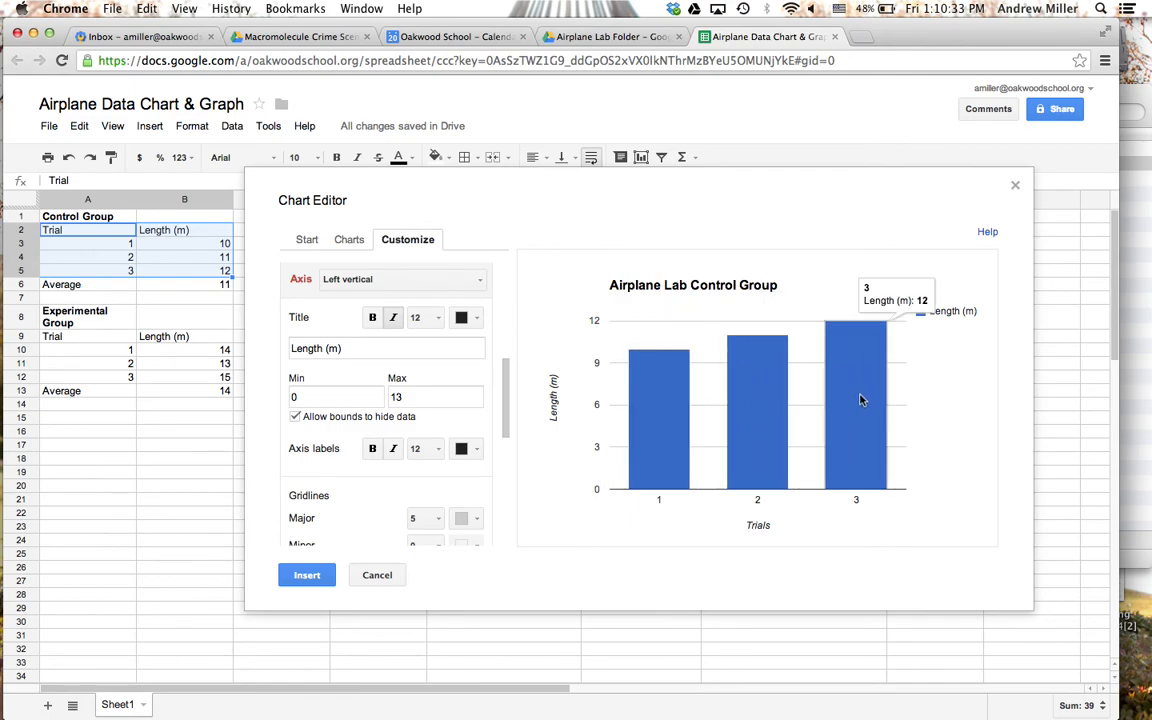
left_click_drag(506, 378, 497, 514)
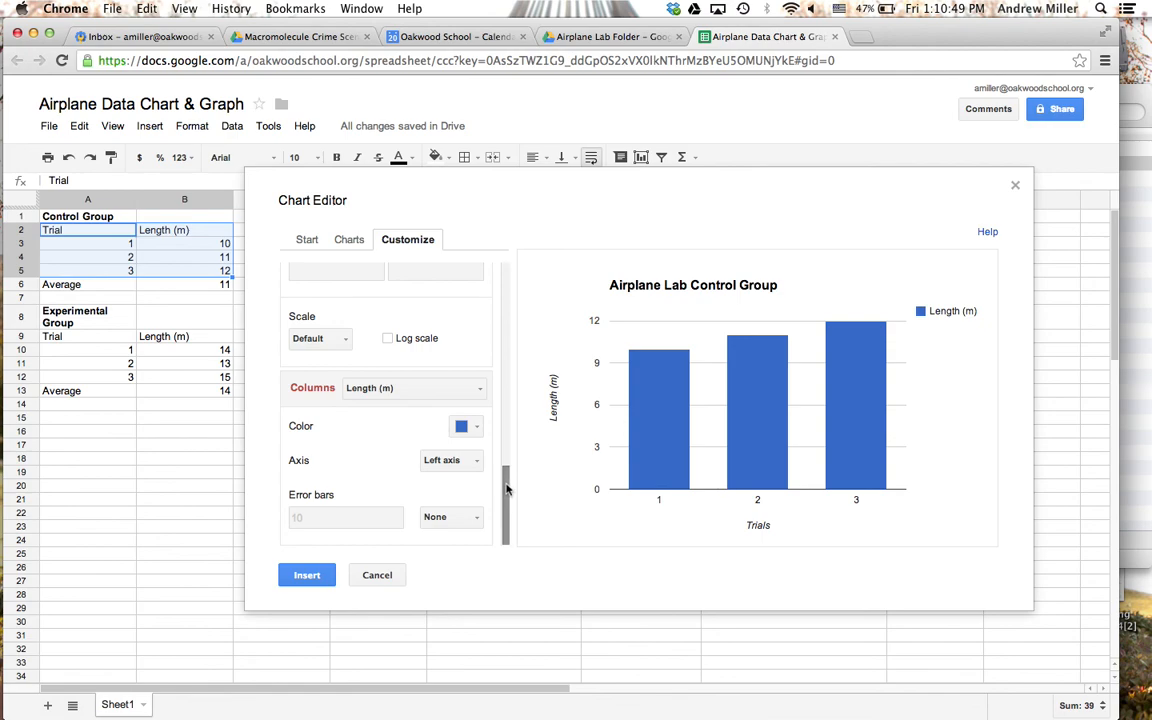
left_click_drag(506, 488, 483, 517)
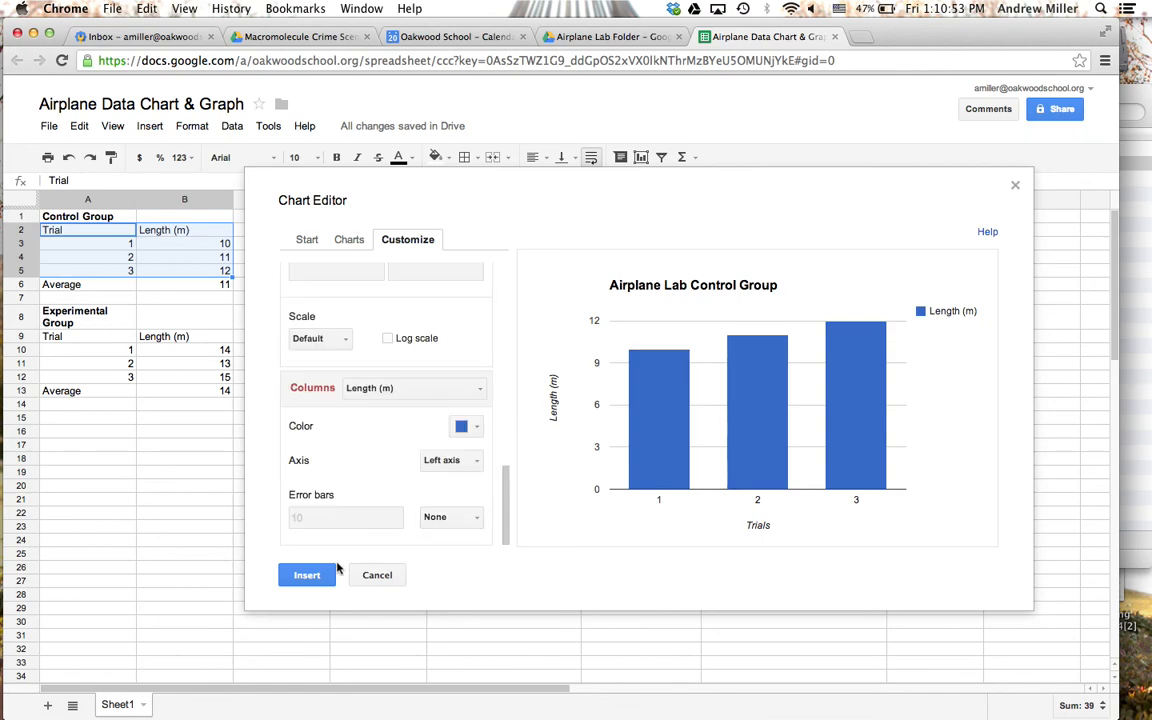